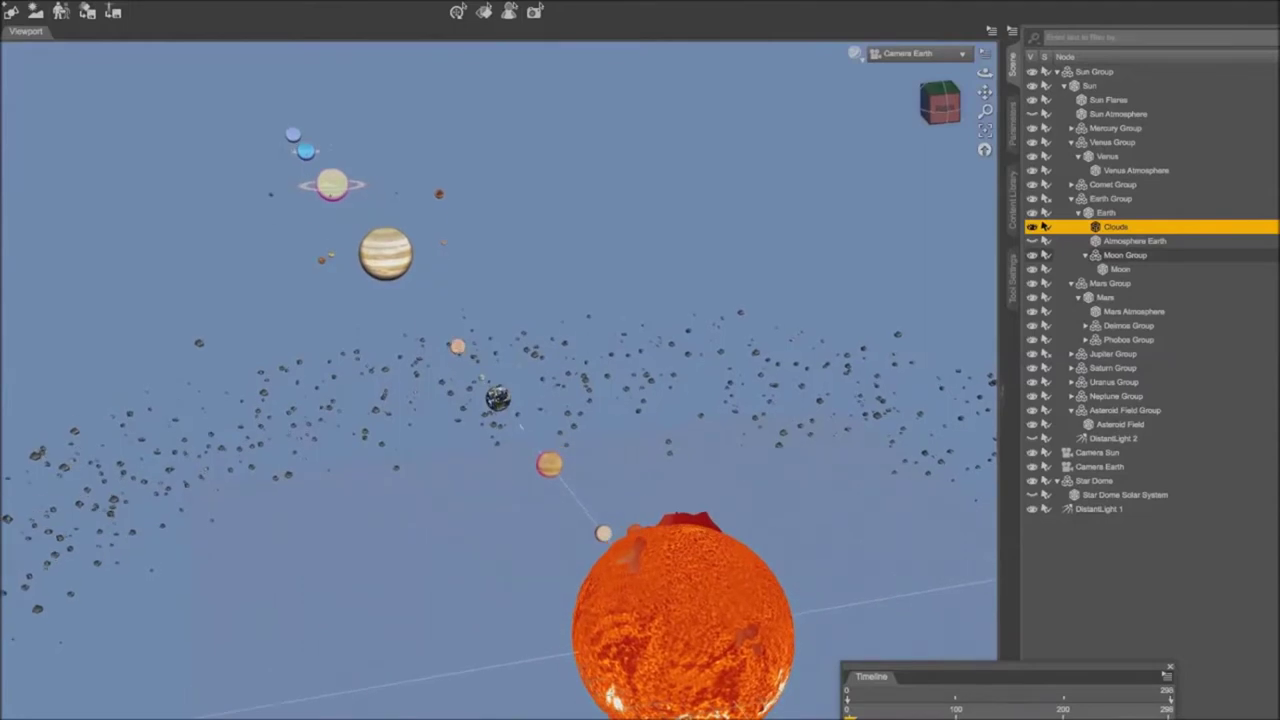
Switch the viewport to Camera Sun, select the Moon and show its parameters
left_click(918, 57)
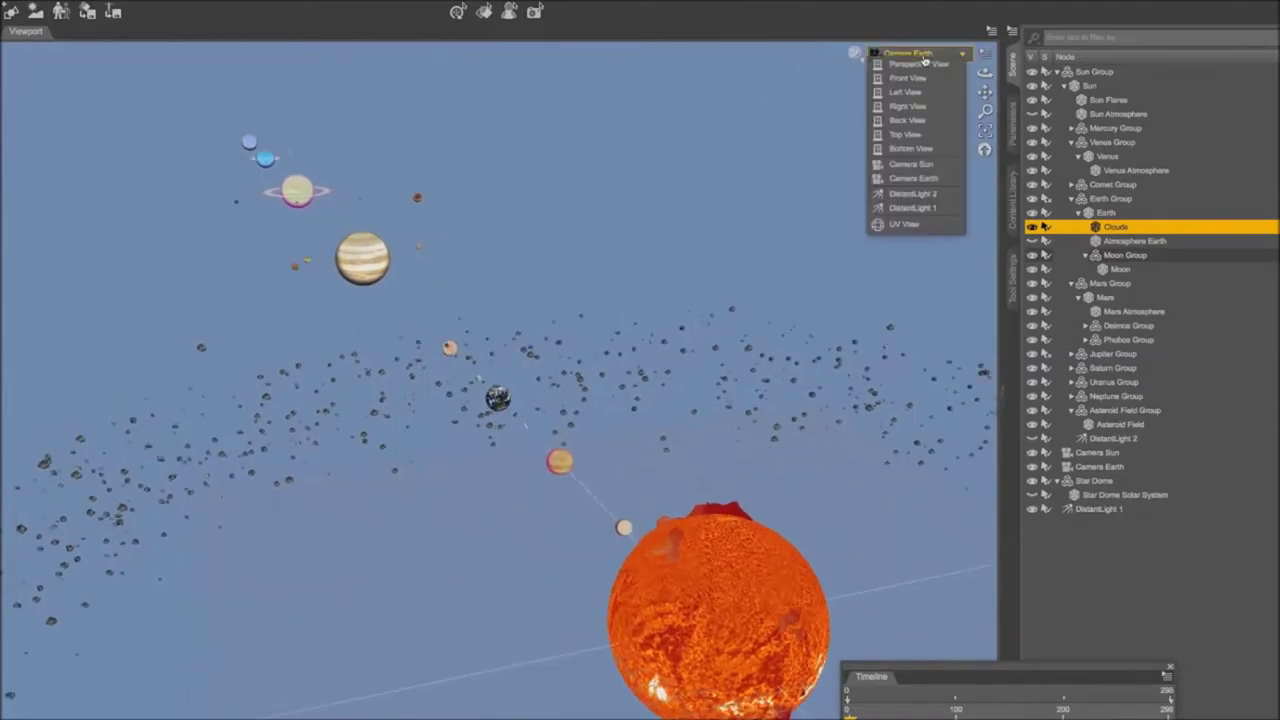
left_click(924, 166)
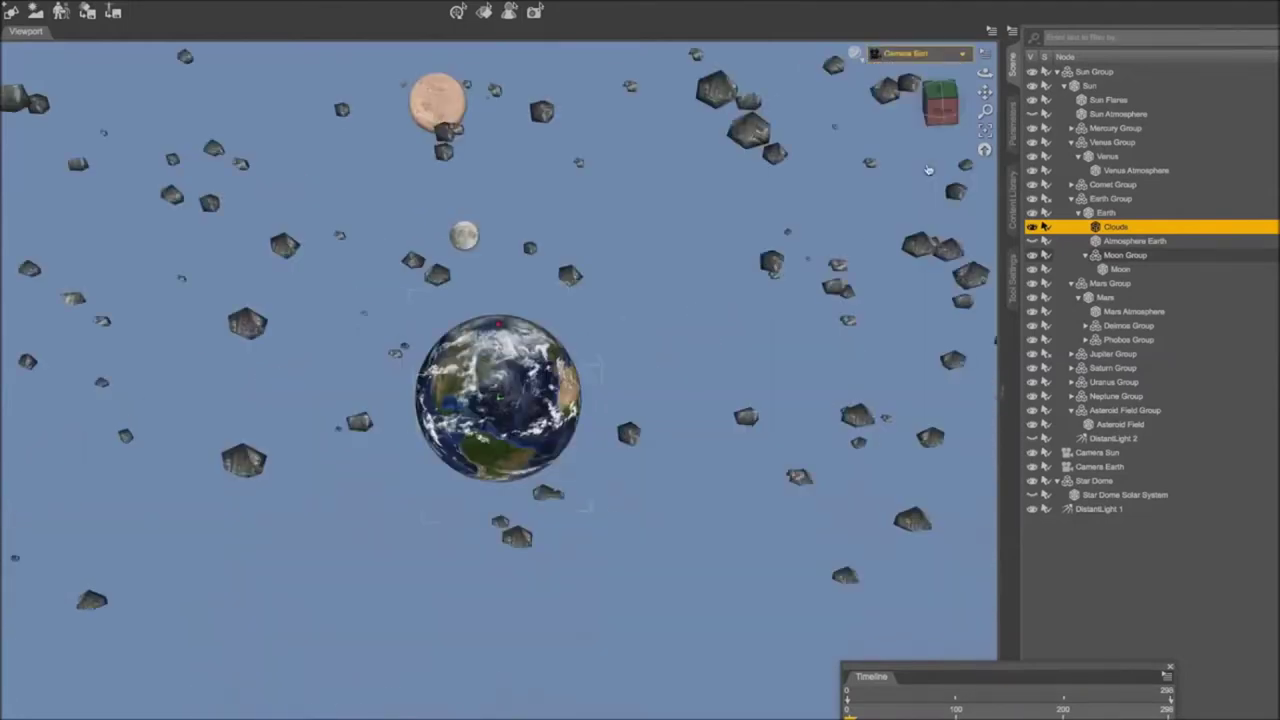
left_click(466, 238)
left_click(1012, 120)
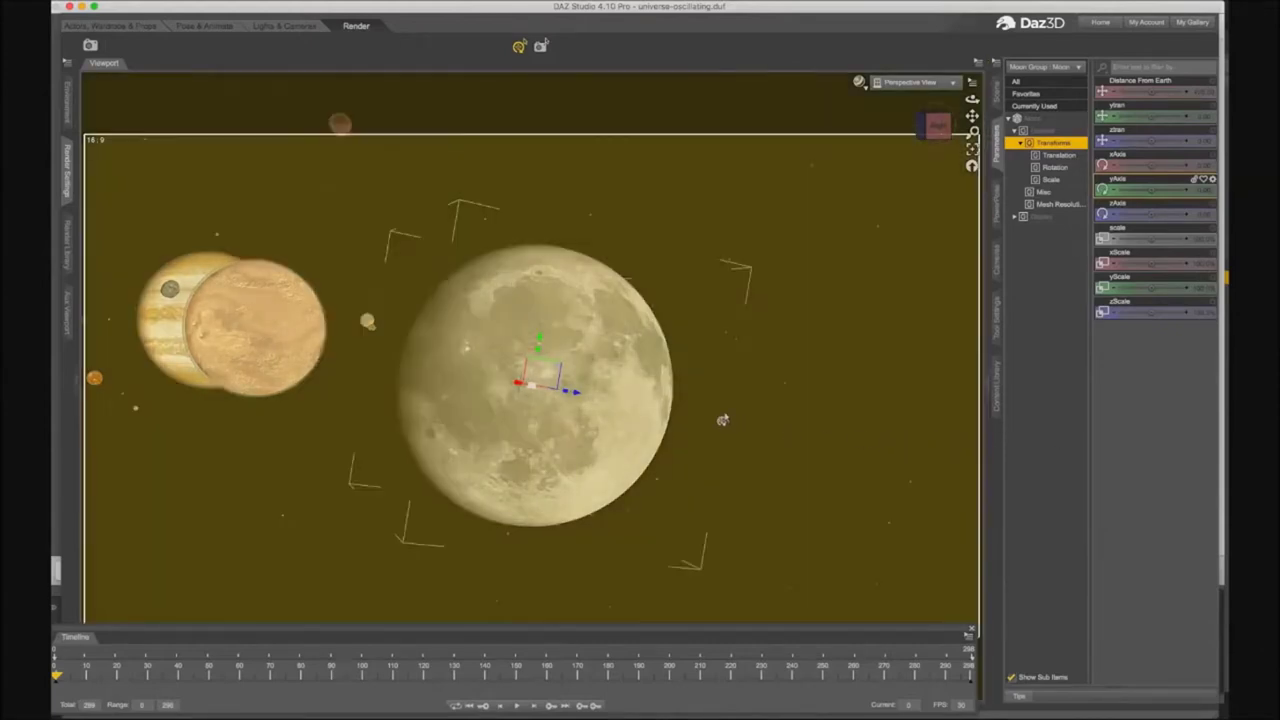
Flatten the Moon to an xScale of 18.6% and try rotating it about its X axis while viewing it from the side
left_click_drag(722, 420, 590, 420, "alt")
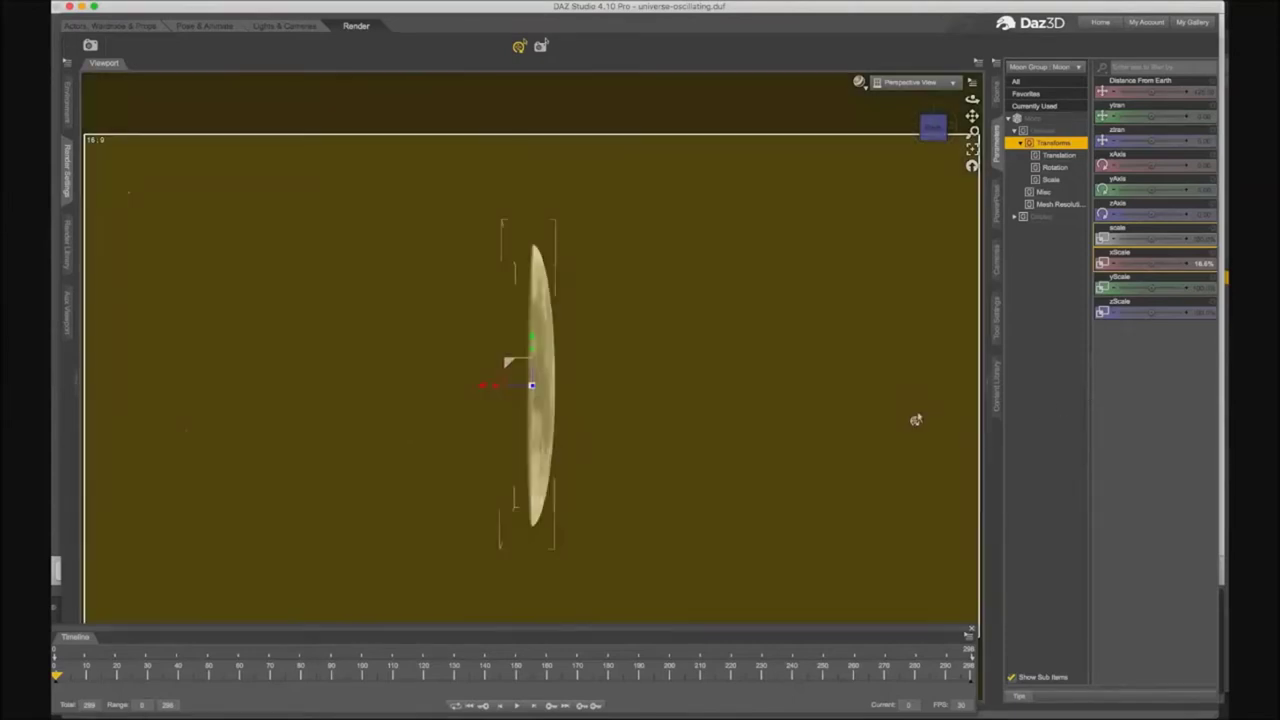
left_click_drag(914, 420, 790, 420, "alt")
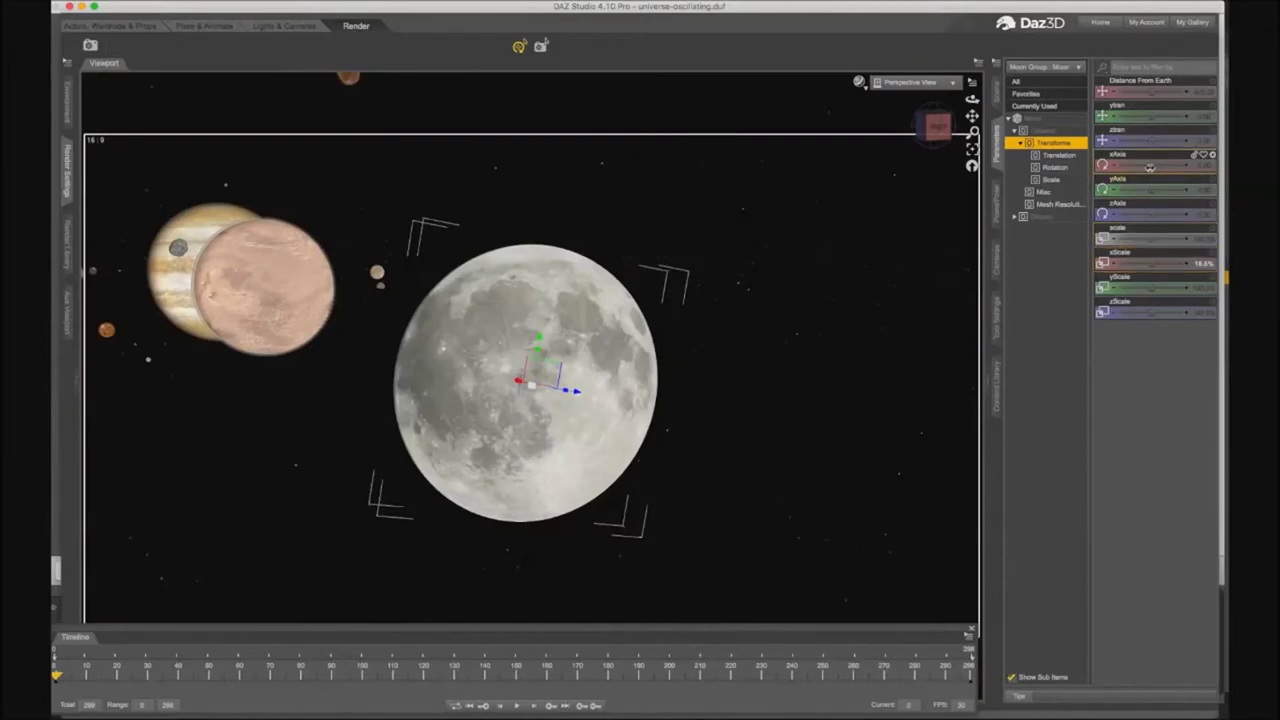
left_click_drag(1150, 166, 1191, 166)
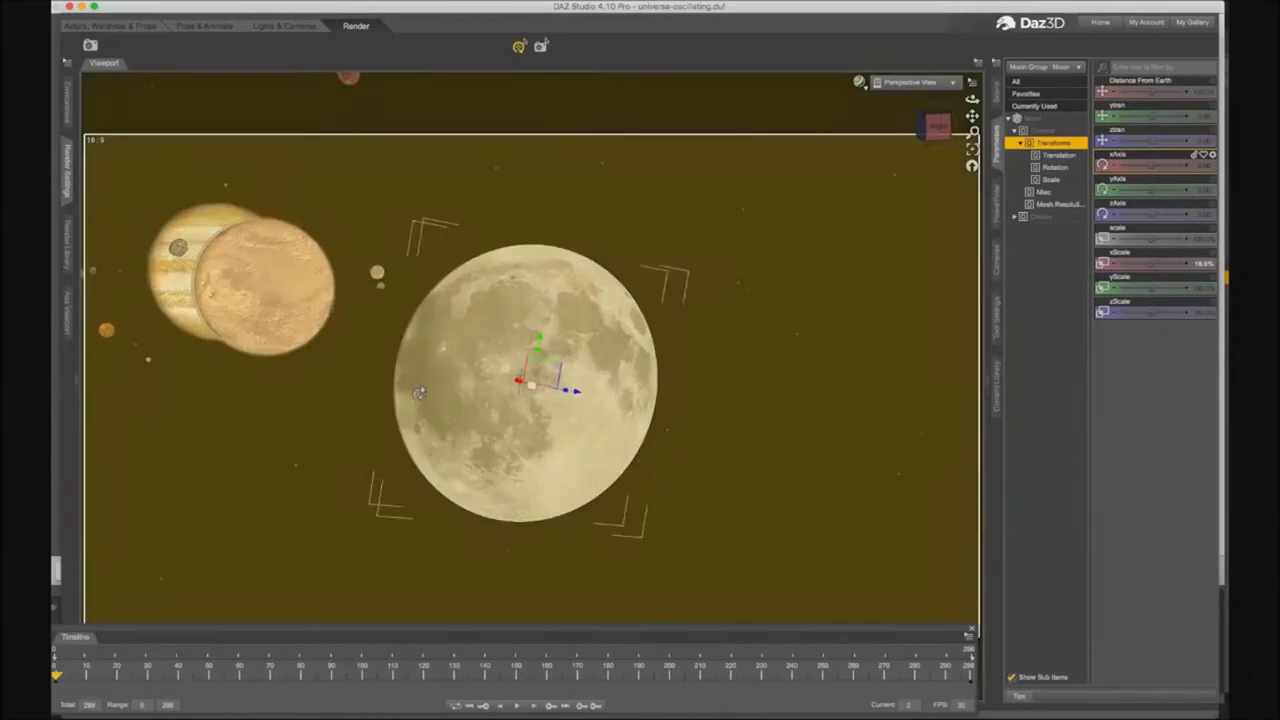
left_click_drag(928, 309, 1149, 457)
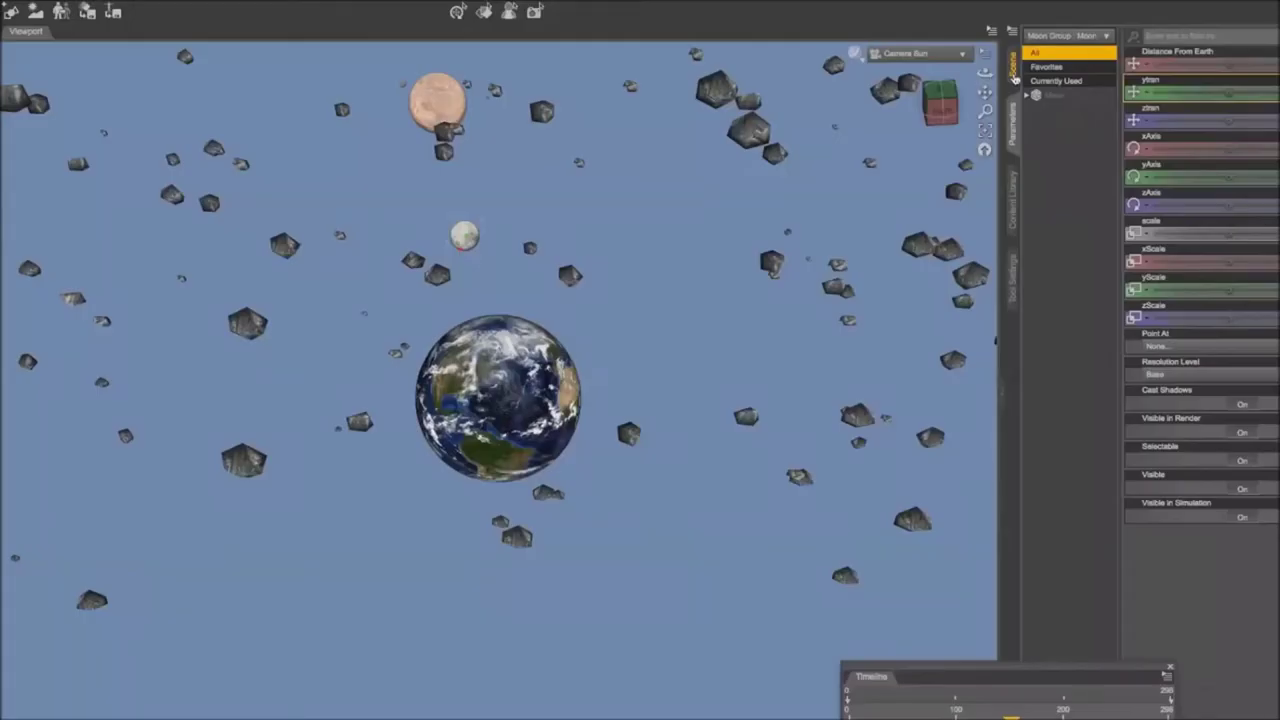
Key the Moon Group's Orbit rotation at the last frame of the animation
left_click(1014, 78)
left_click(1125, 255)
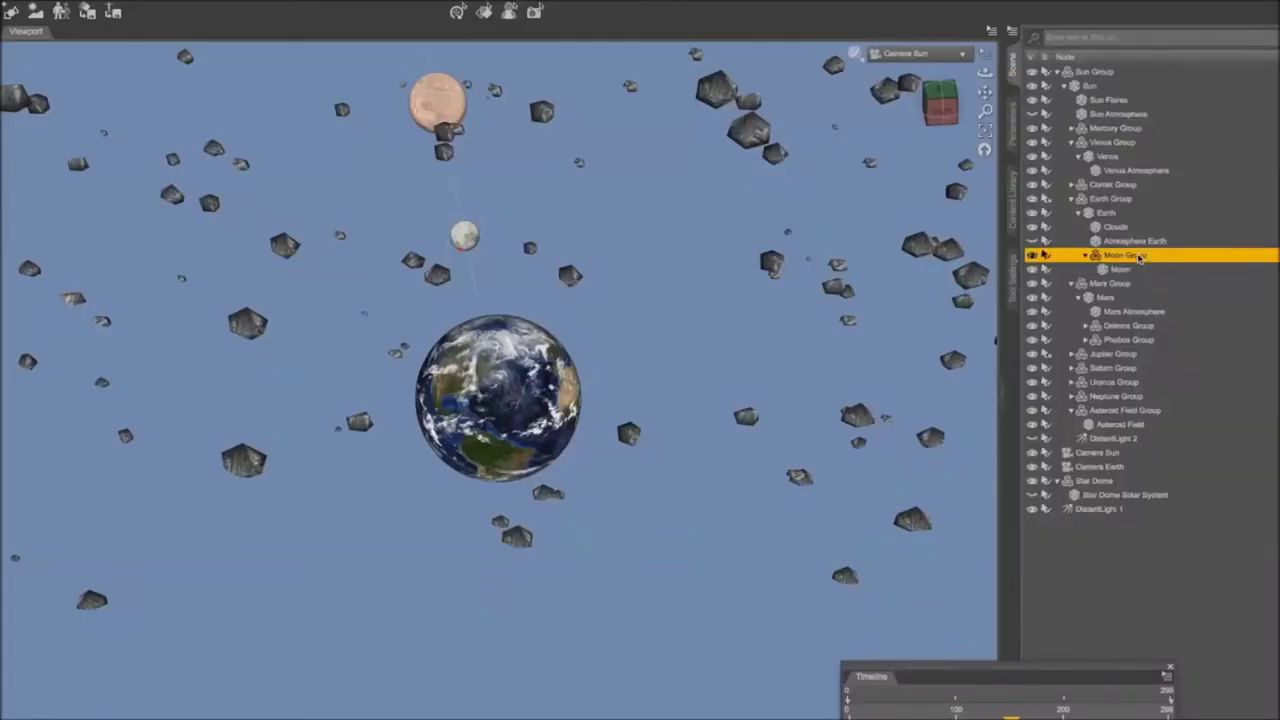
left_click_drag(1043, 714, 1165, 715)
left_click(1014, 128)
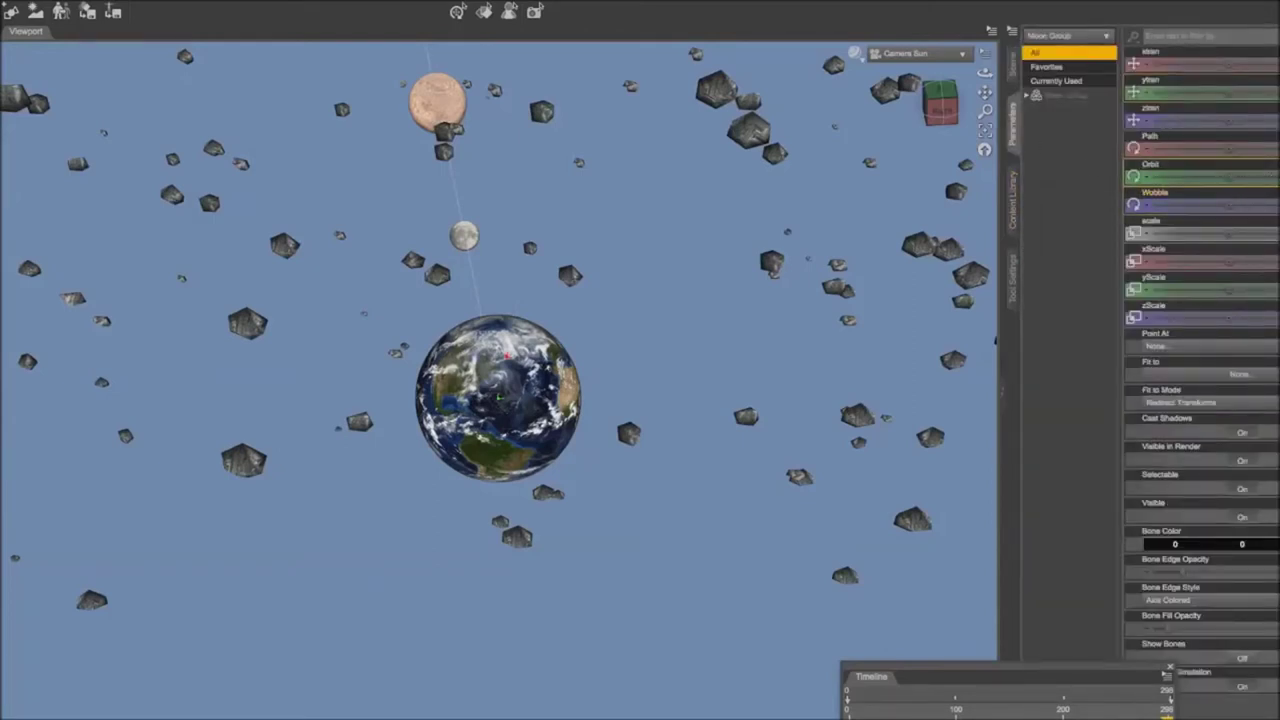
left_click(1240, 177)
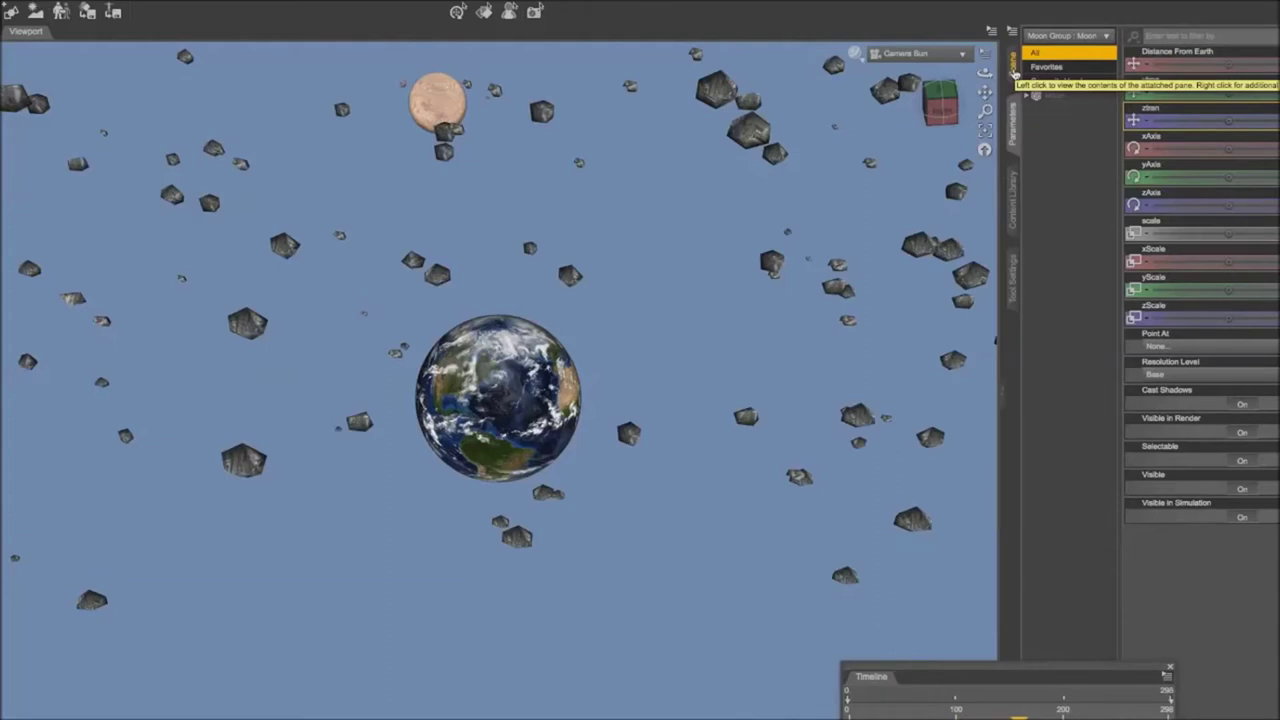
Select the Earth in the scene hierarchy and show its parameters
left_click(1014, 72)
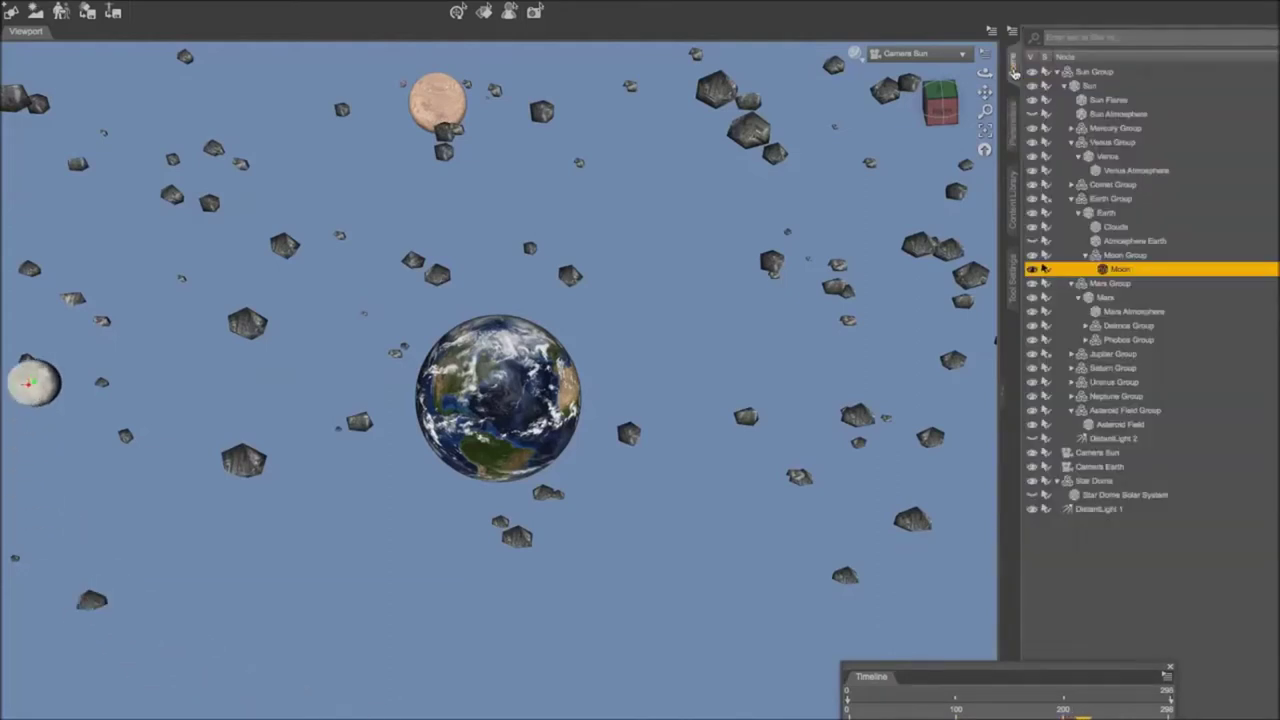
left_click(1108, 213)
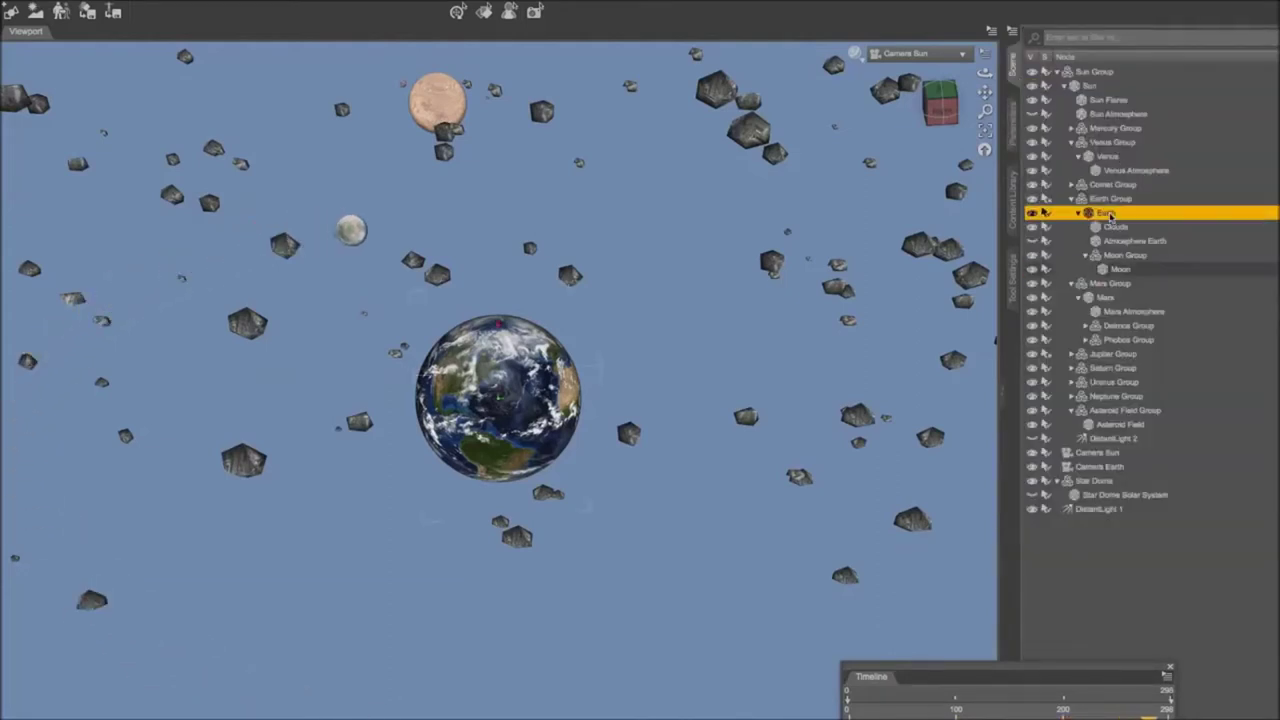
left_click(1013, 120)
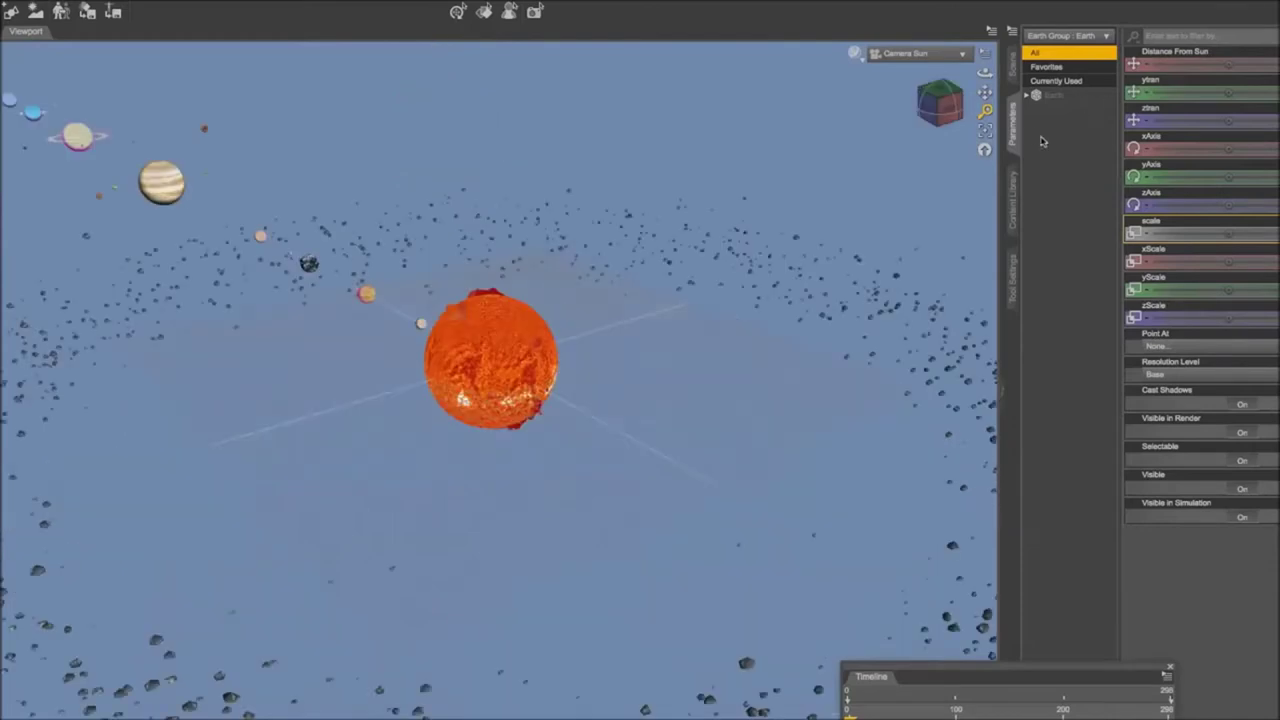
Key the Earth Group's yOrbit rotation at the last frame so that Earth circles the Sun
left_click(1012, 80)
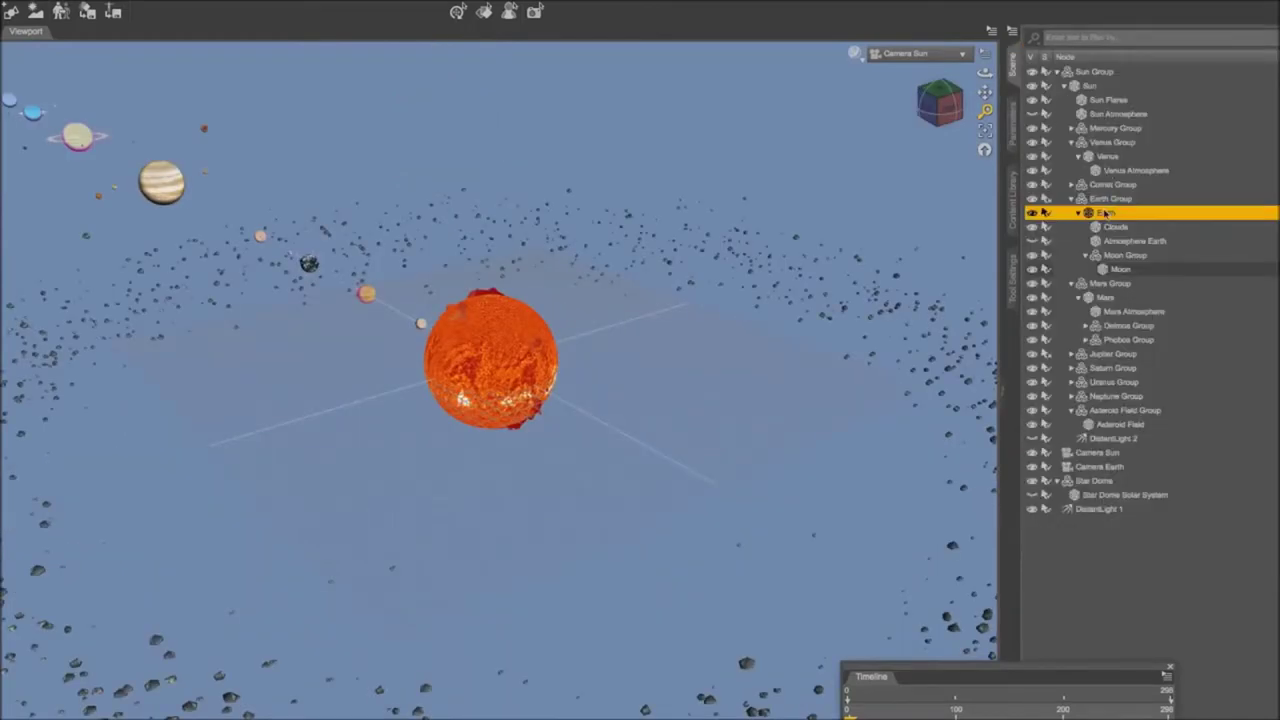
left_click(1107, 199)
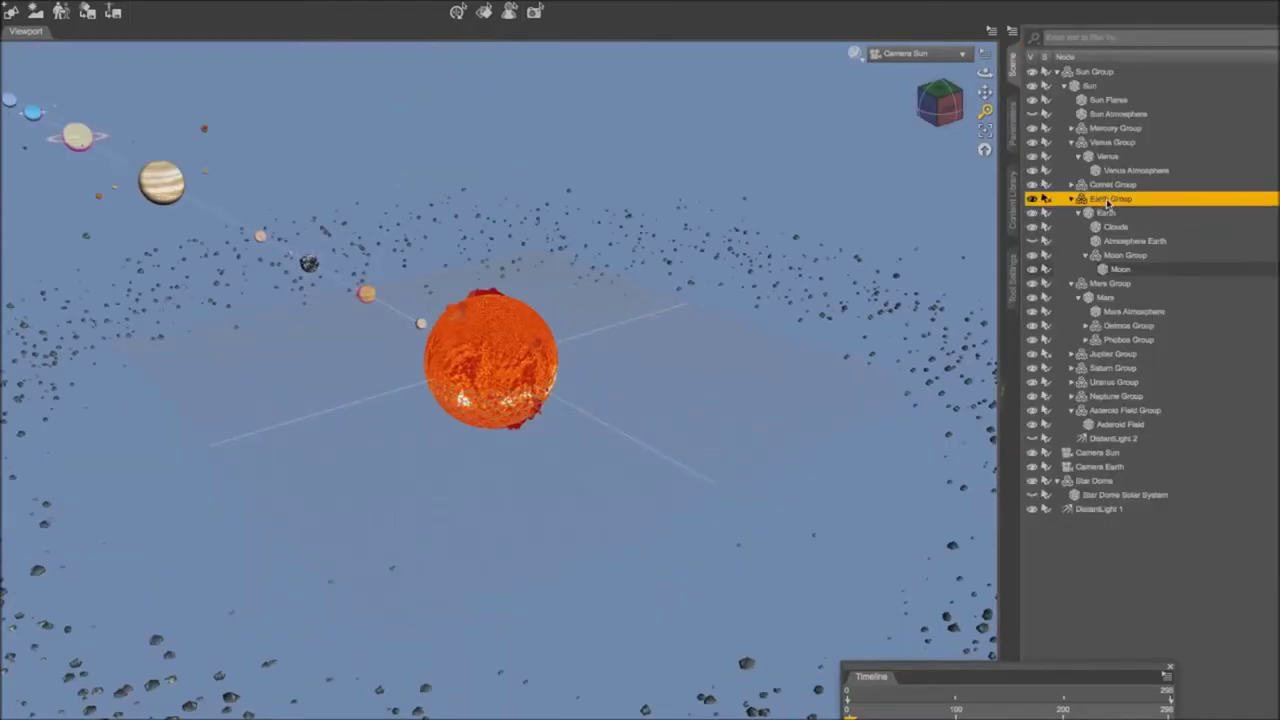
left_click(1014, 118)
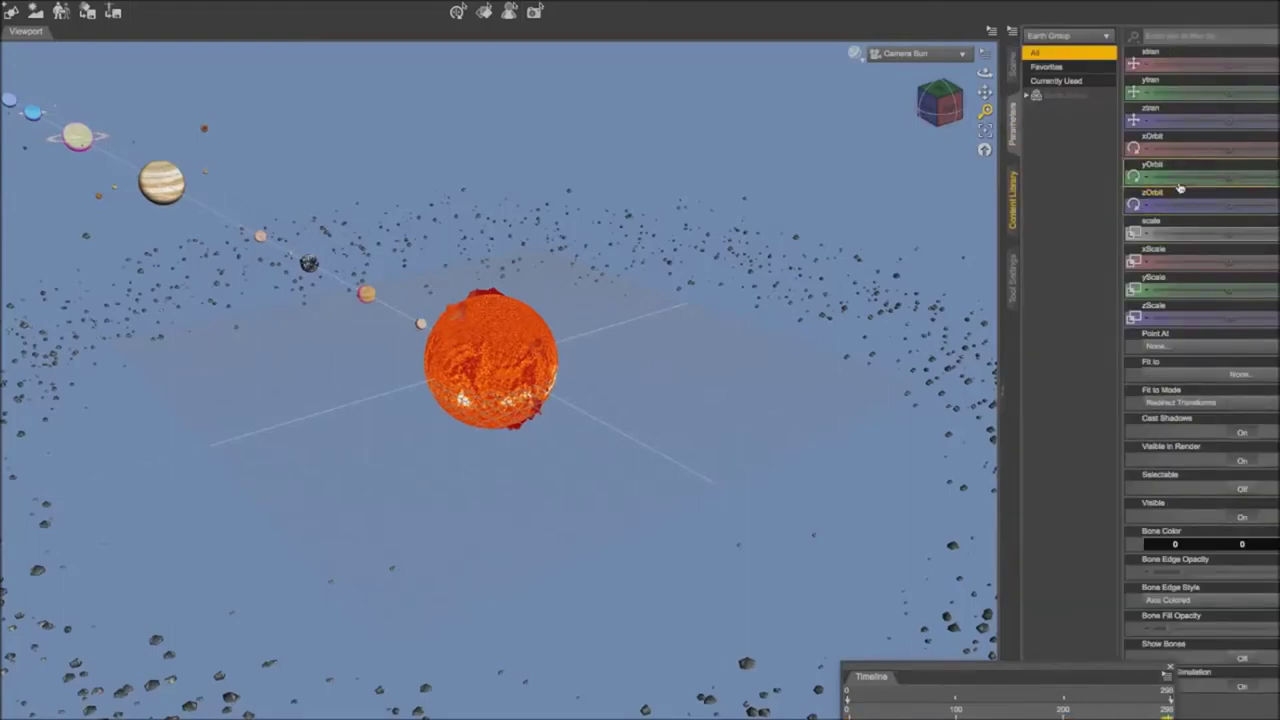
left_click(1241, 177)
key("Return")
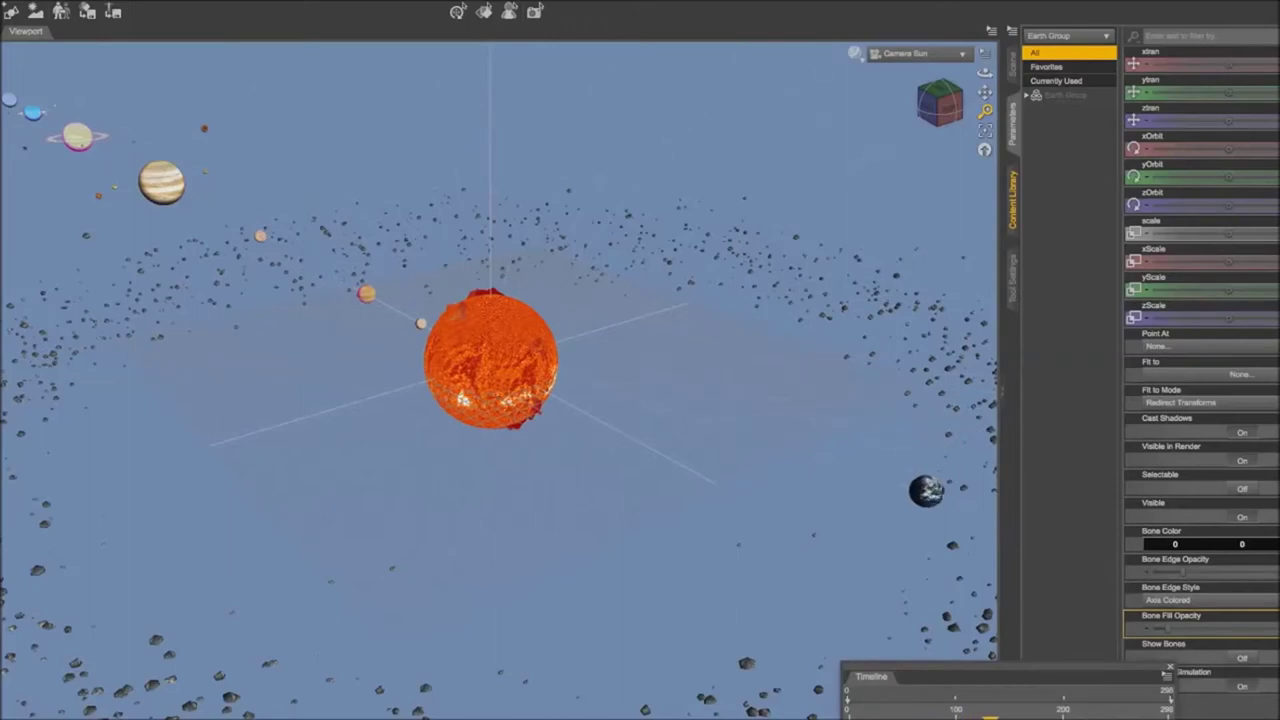
Select the asteroid field and bring up the setInterpolation scripts for its orbit animation
left_click(893, 311)
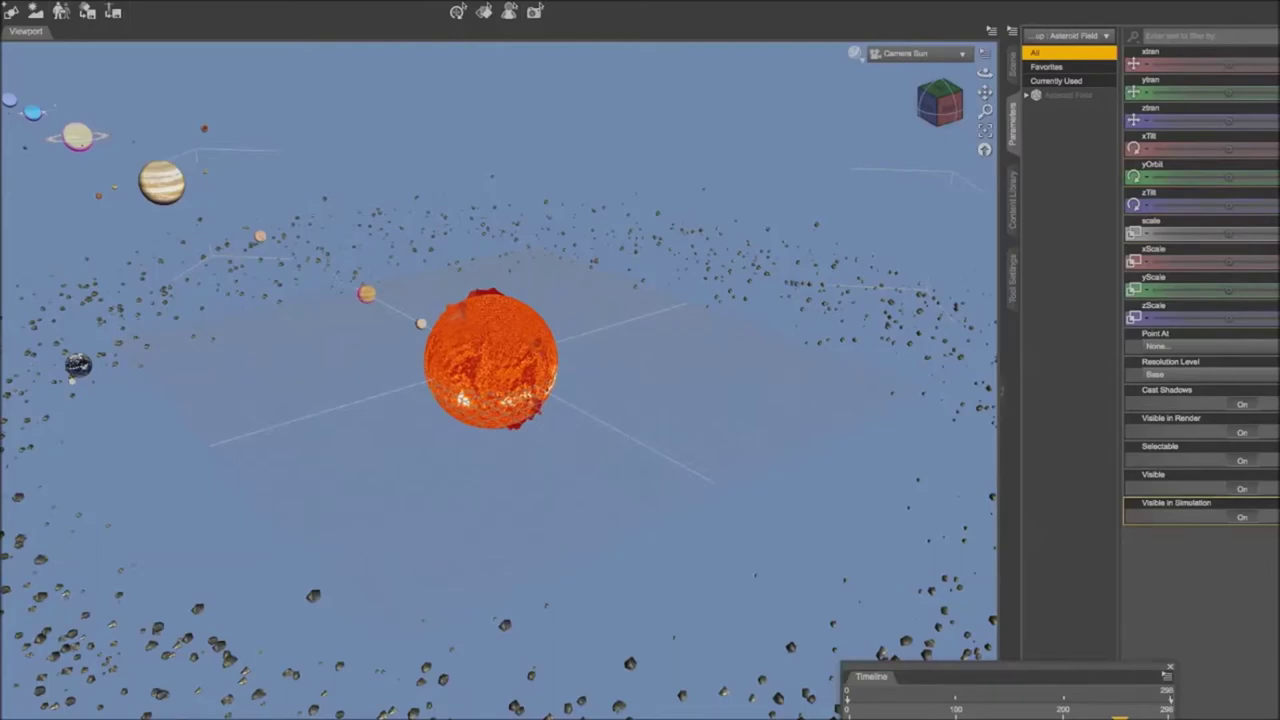
left_click(1012, 205)
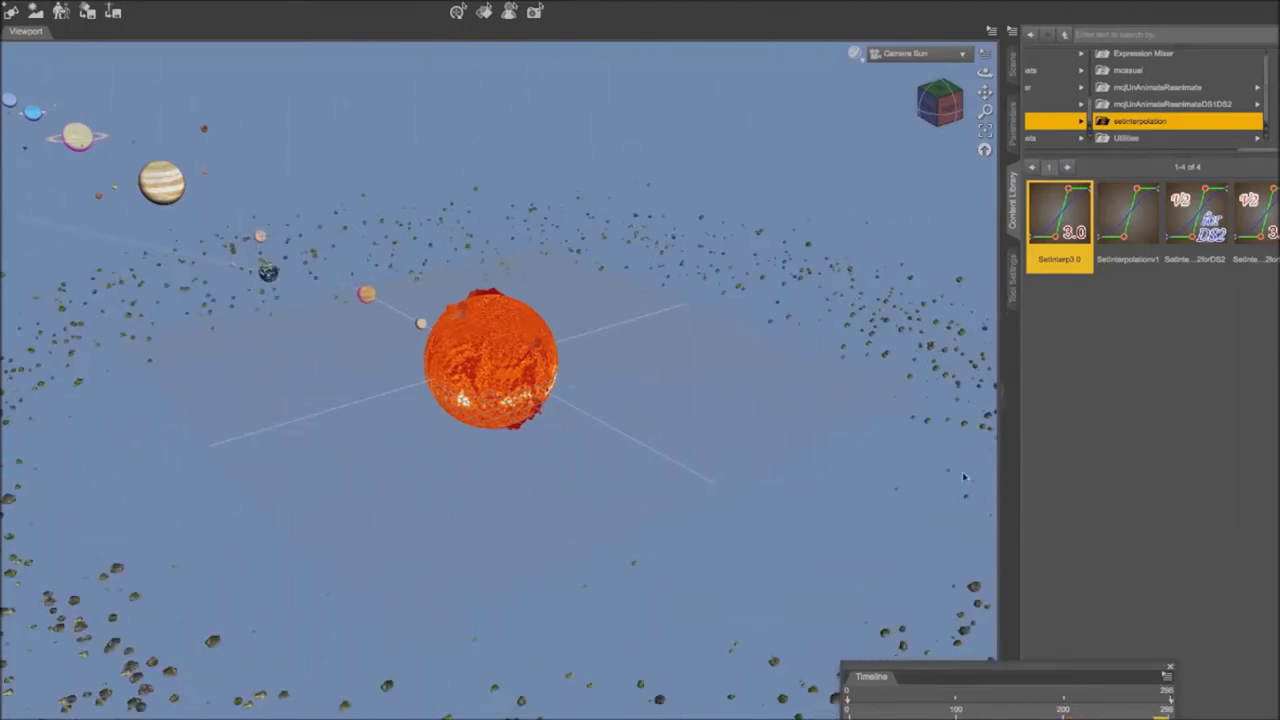
Show the solar system in Top View and edit the Sun's yAxis rotation at the last frame
left_click(960, 54)
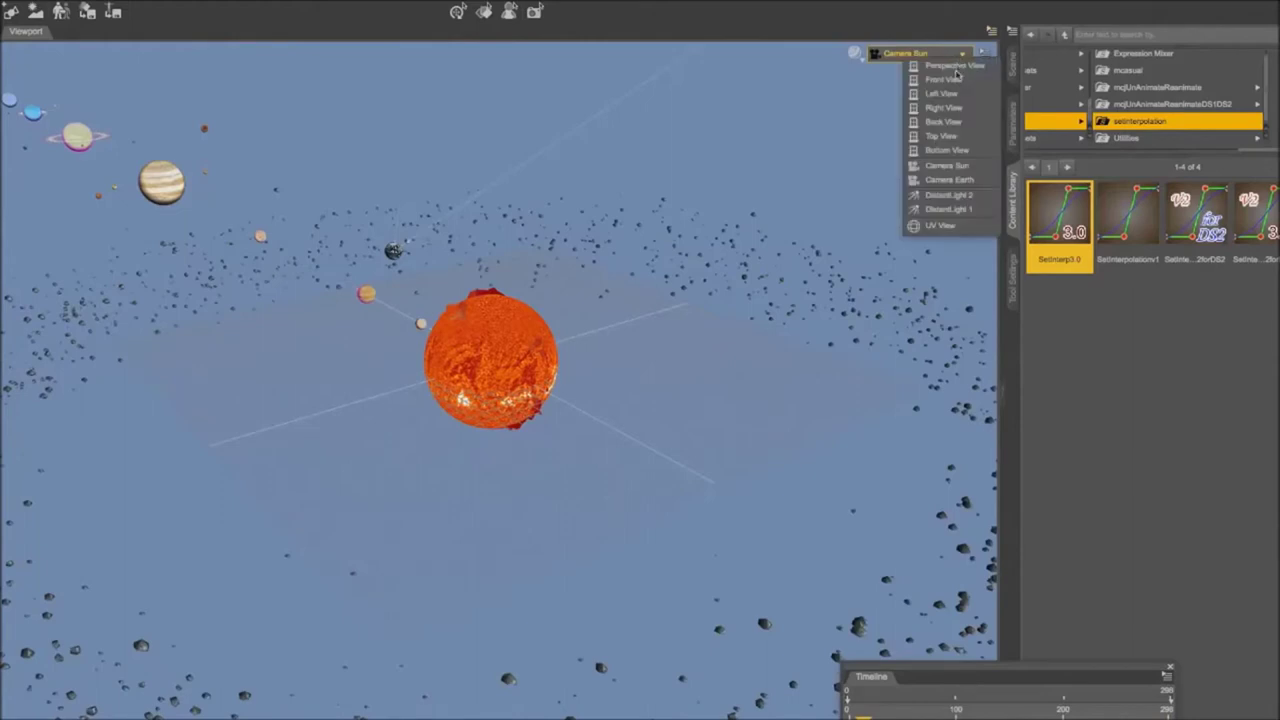
left_click(950, 135)
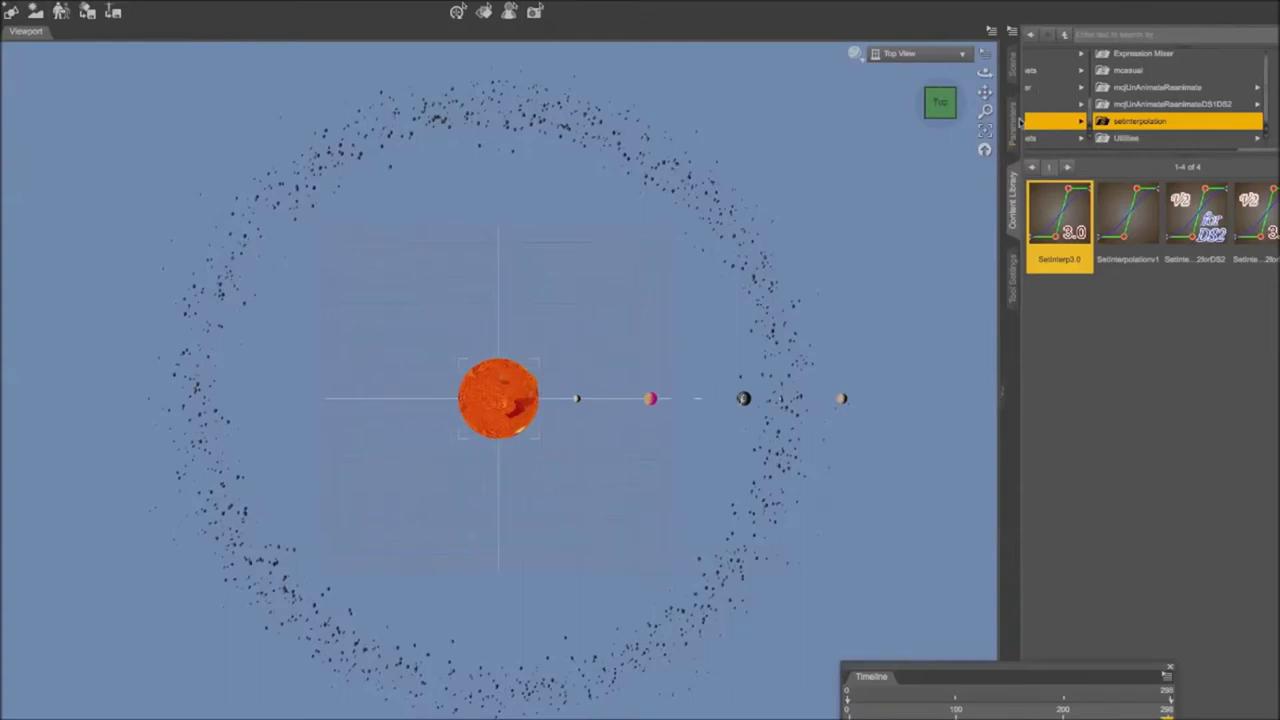
left_click(1016, 124)
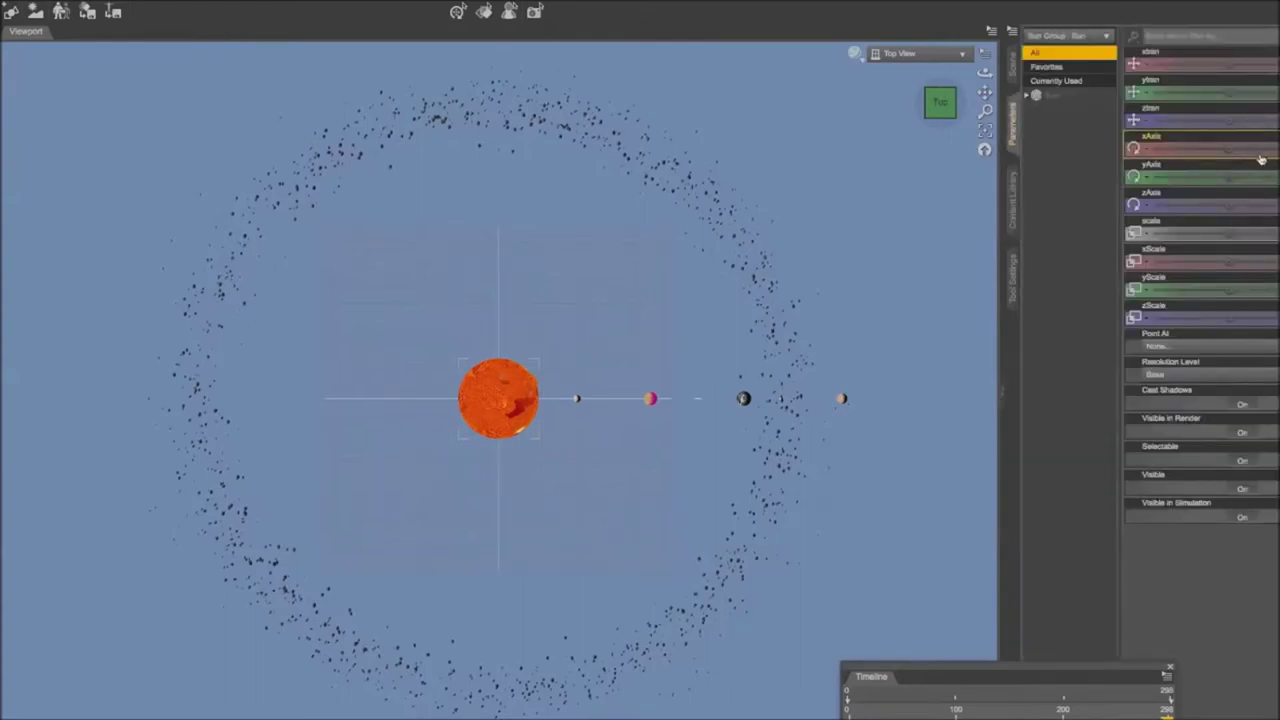
left_click(1241, 177)
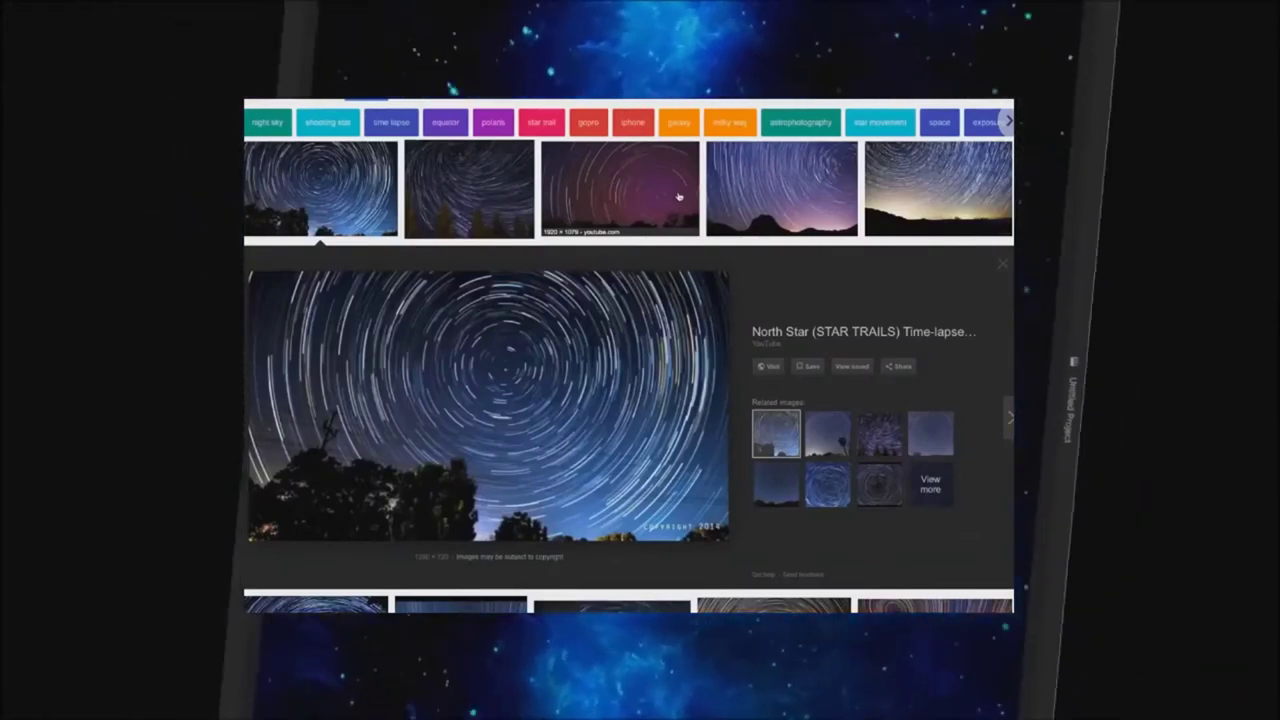
Browse several time-lapse star trail photos in the image search results as references for the sky's apparent rotation
left_click(499, 185)
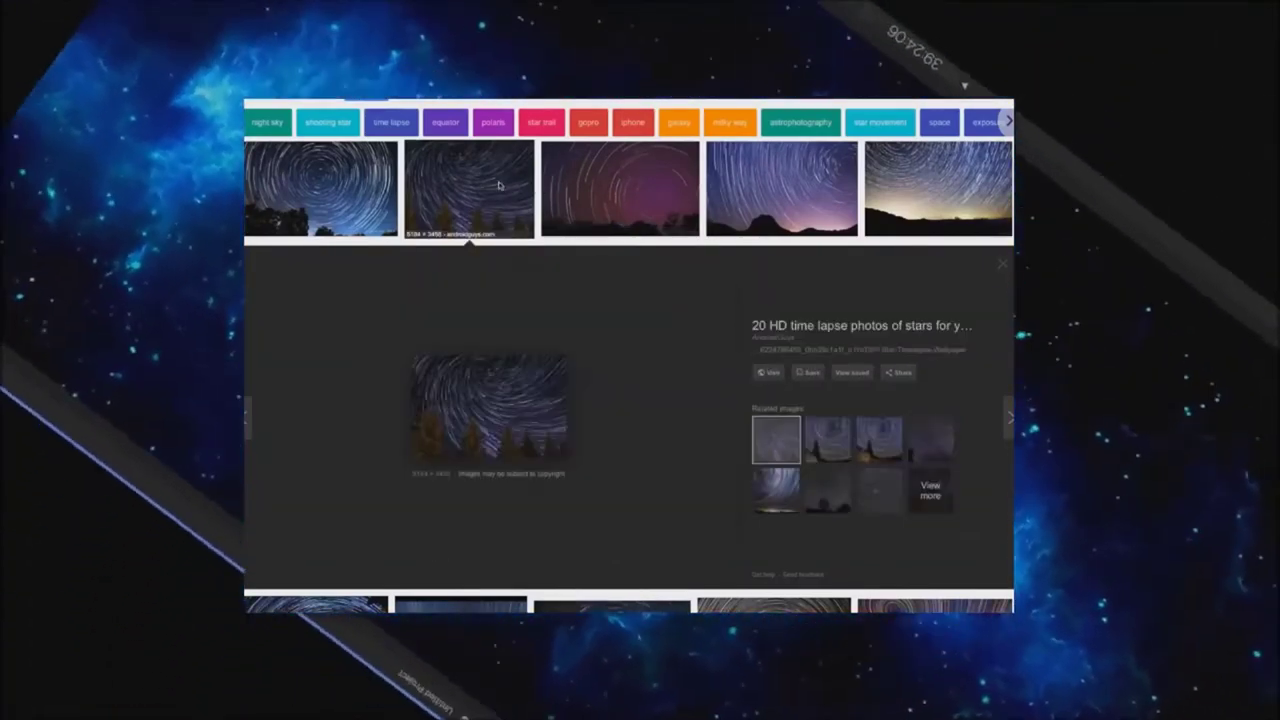
left_click(876, 430)
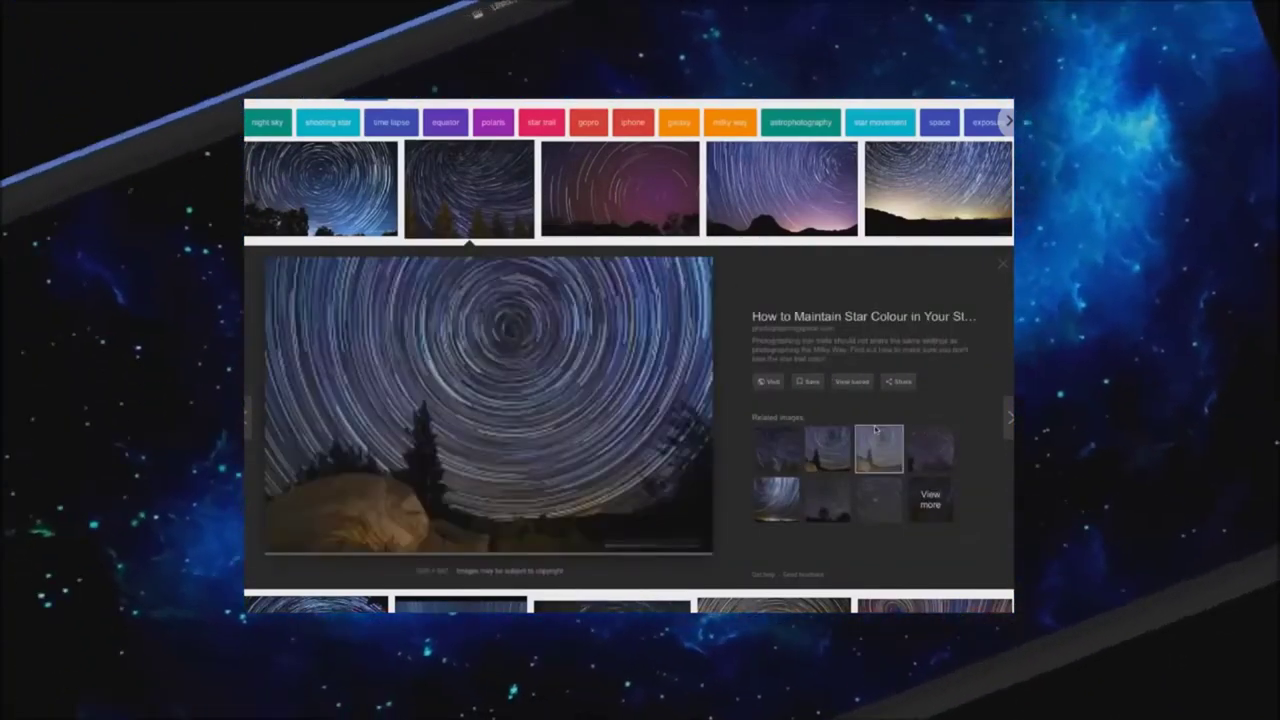
left_click(942, 448)
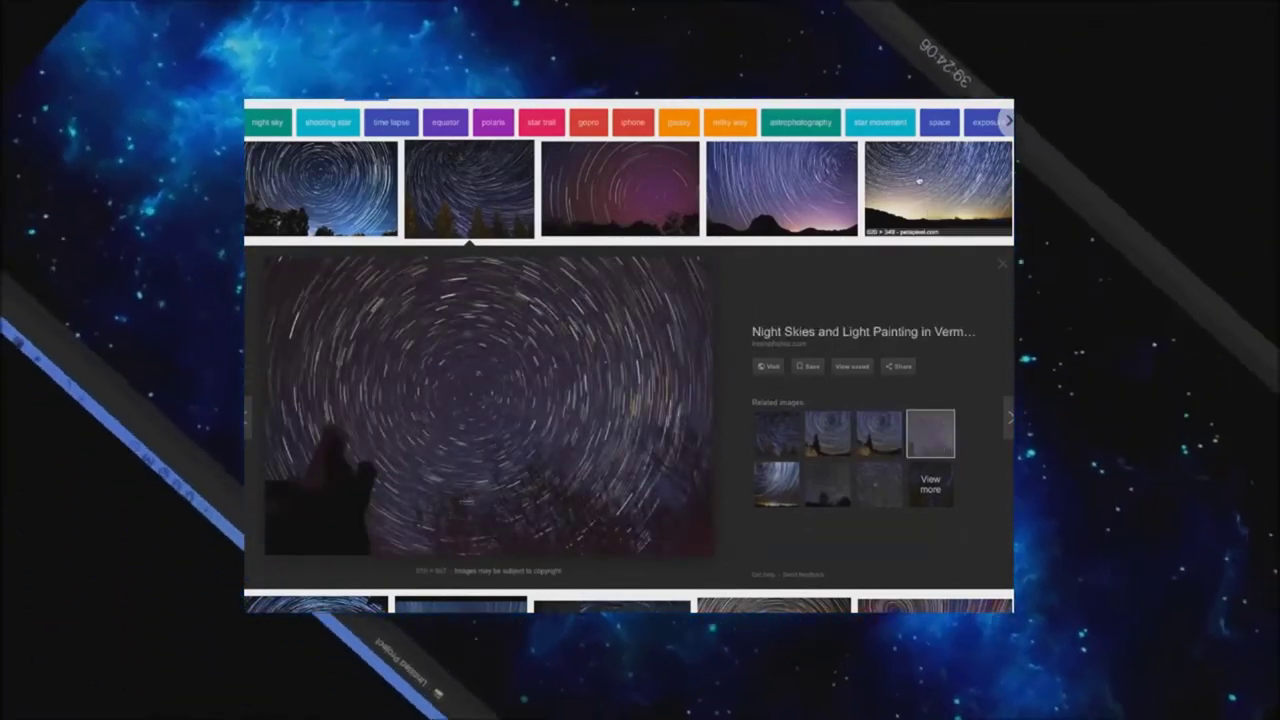
left_click(918, 181)
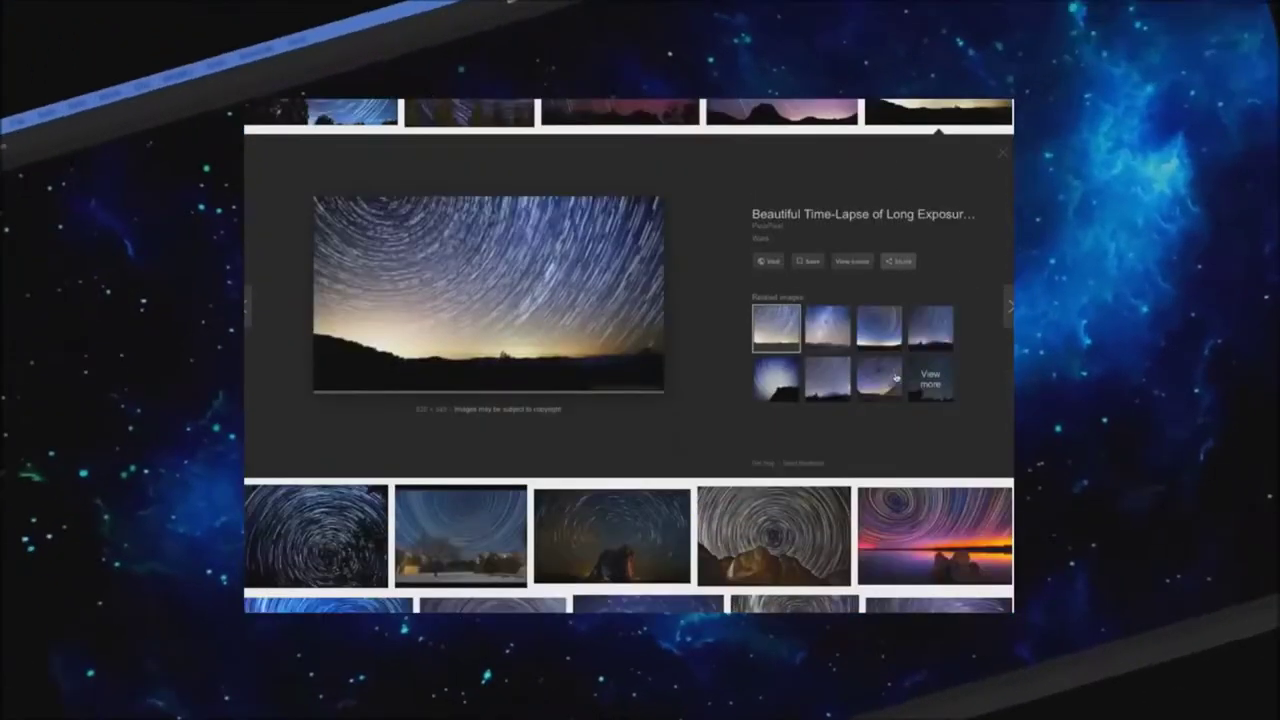
left_click(922, 548)
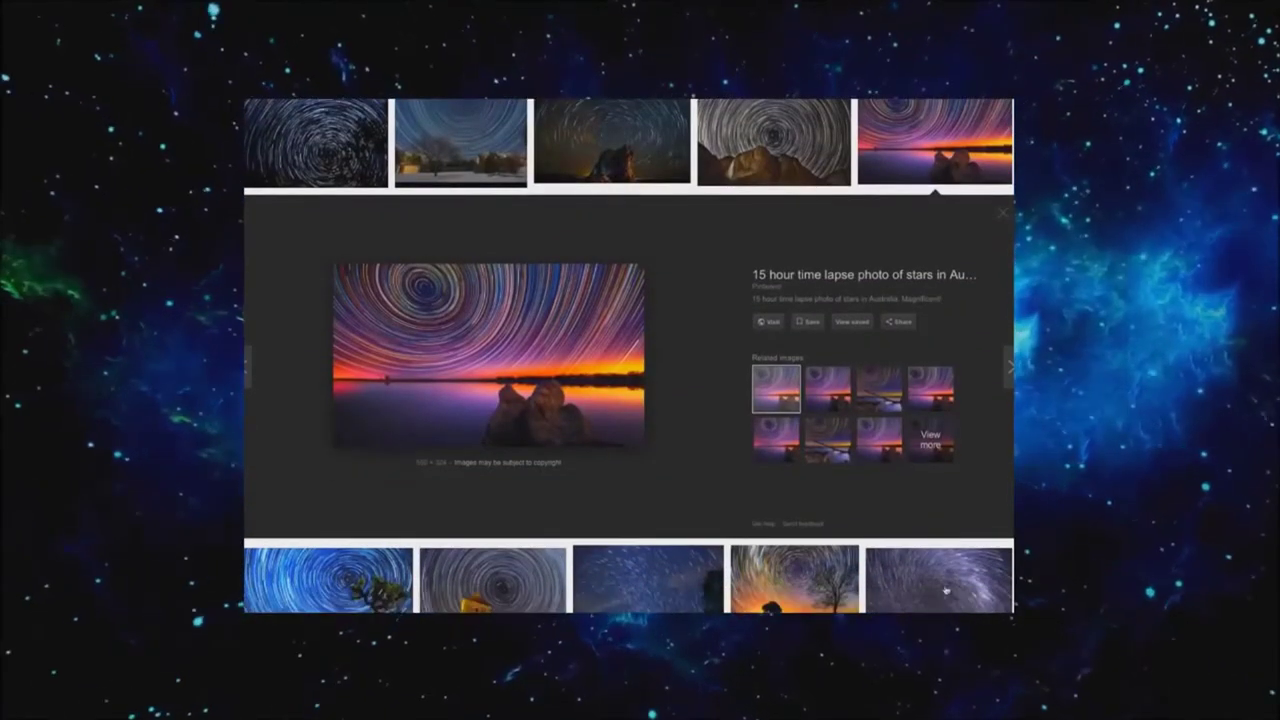
left_click(945, 590)
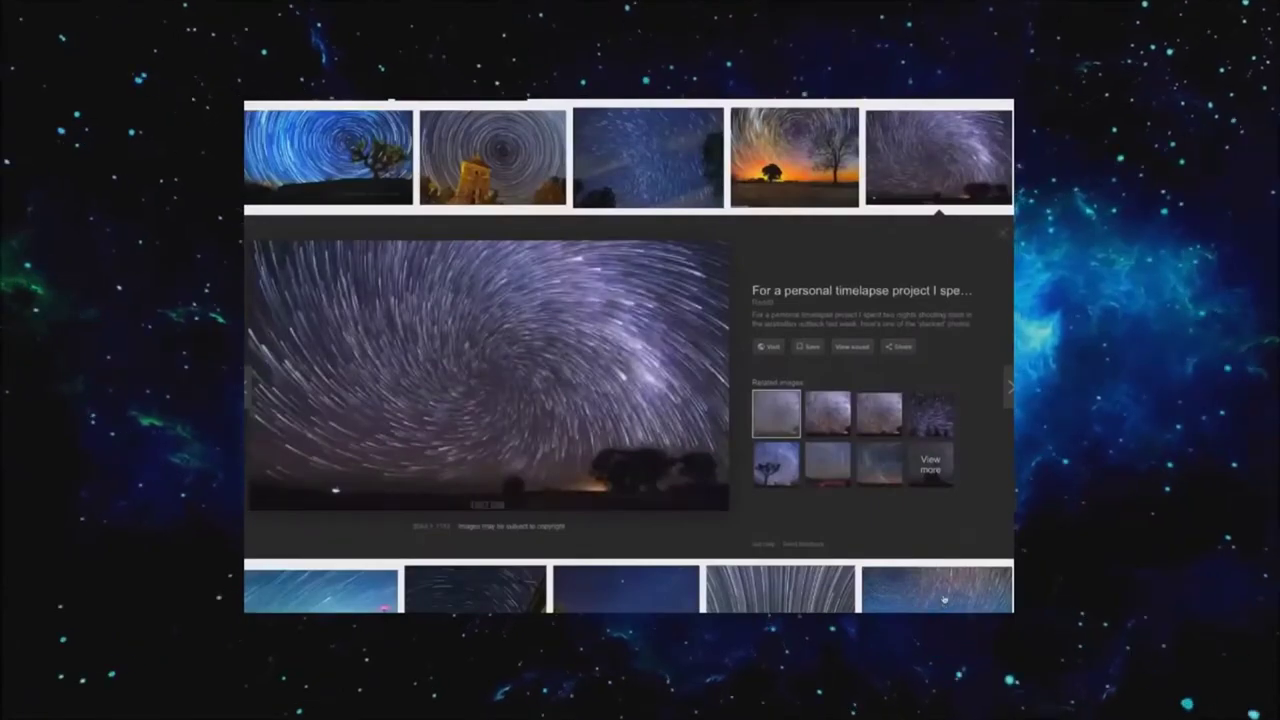
scroll(944, 600, "down", 1)
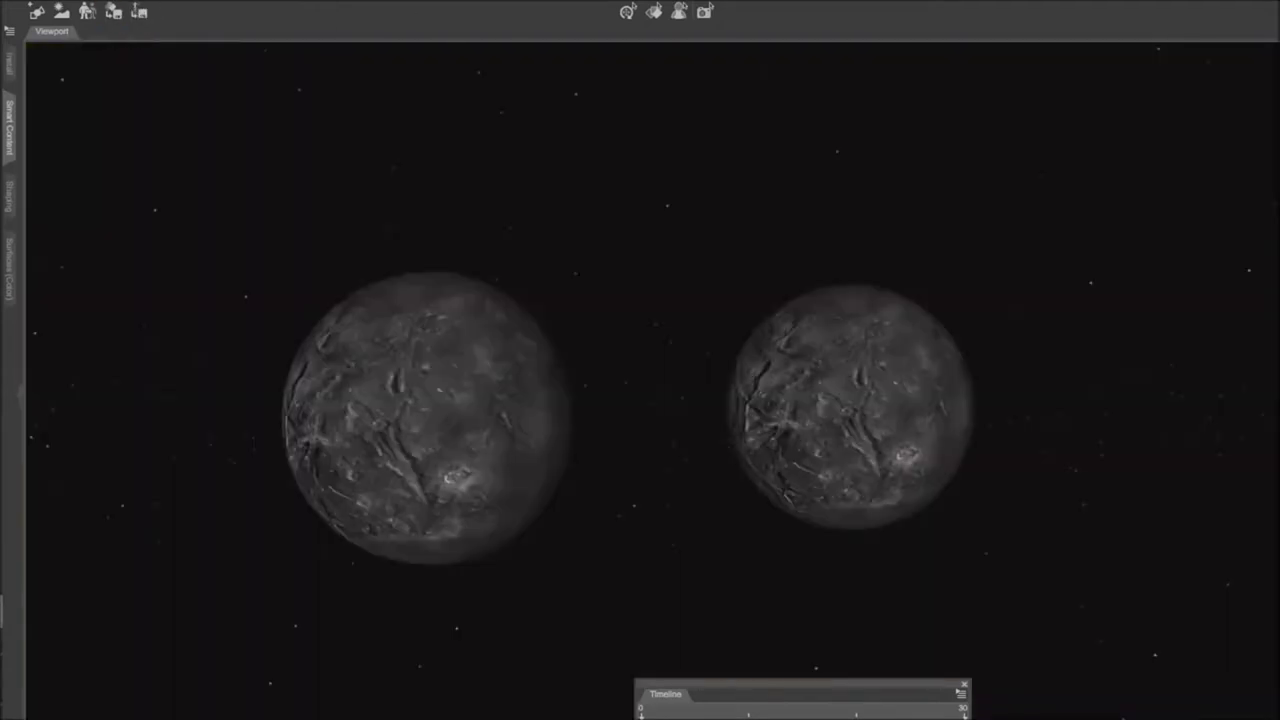
Split the viewport into two side-by-side views, keeping Camera 1 in one and switching the other to Perspective View
left_click(345, 0)
mouse_move(420, 15)
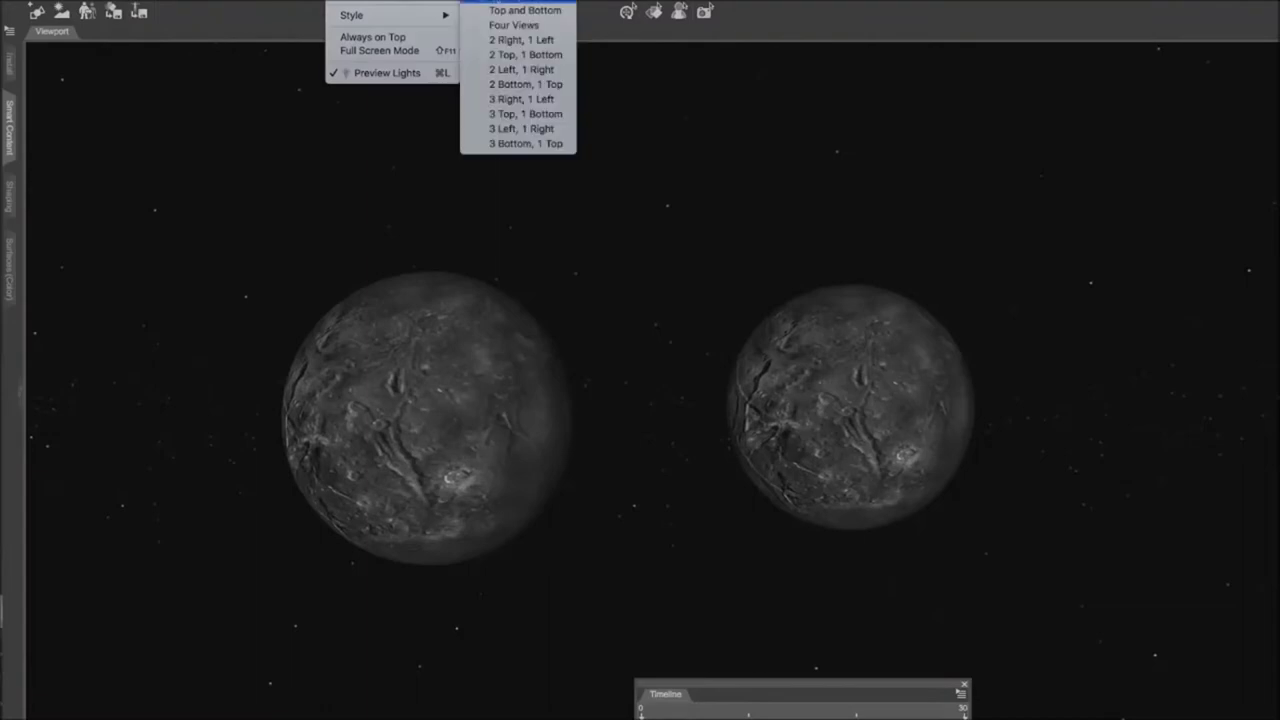
left_click(505, 10)
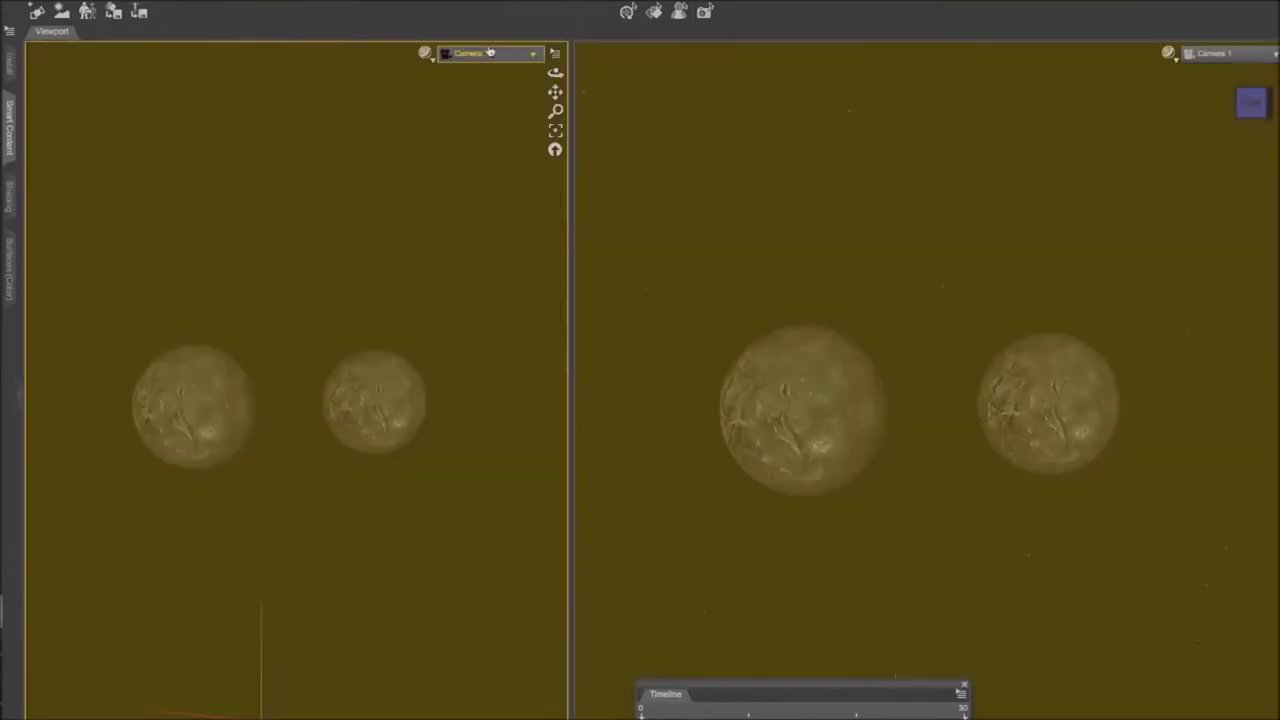
left_click(492, 54)
left_click(497, 64)
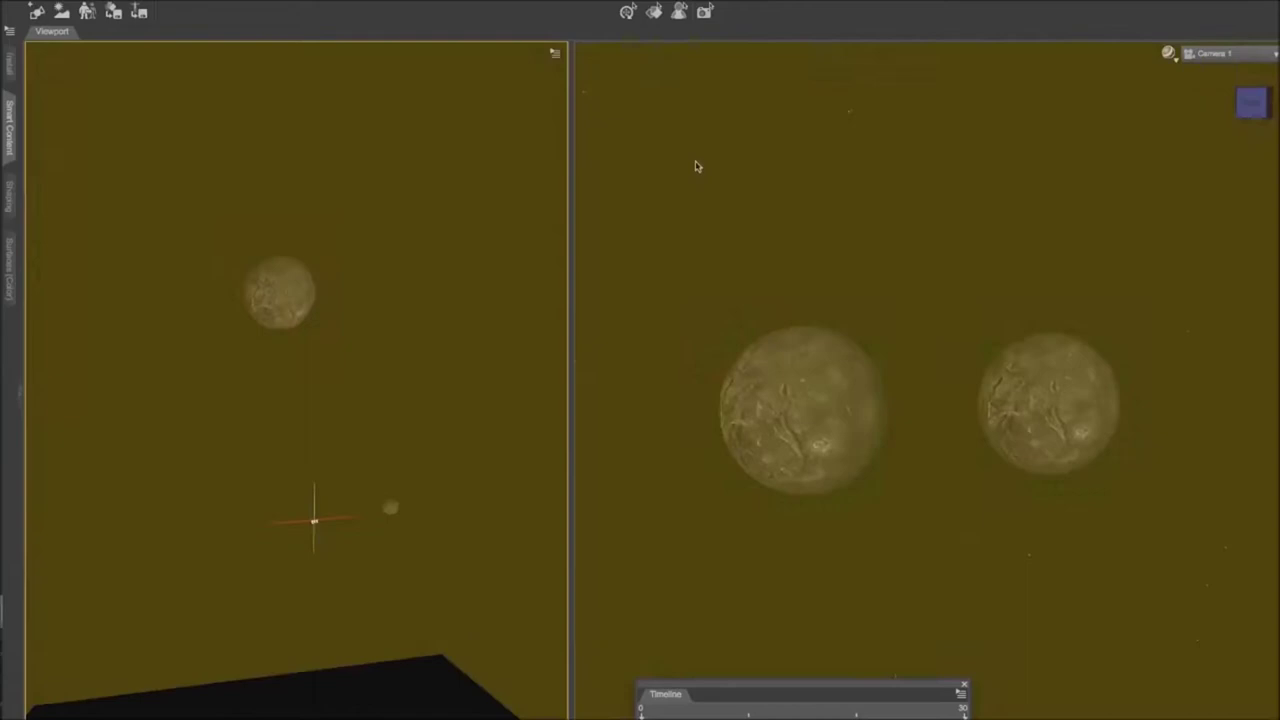
Select Ariel and Ariel (2) in turn to compare their positions and apparent sizes in both views
left_click(835, 430)
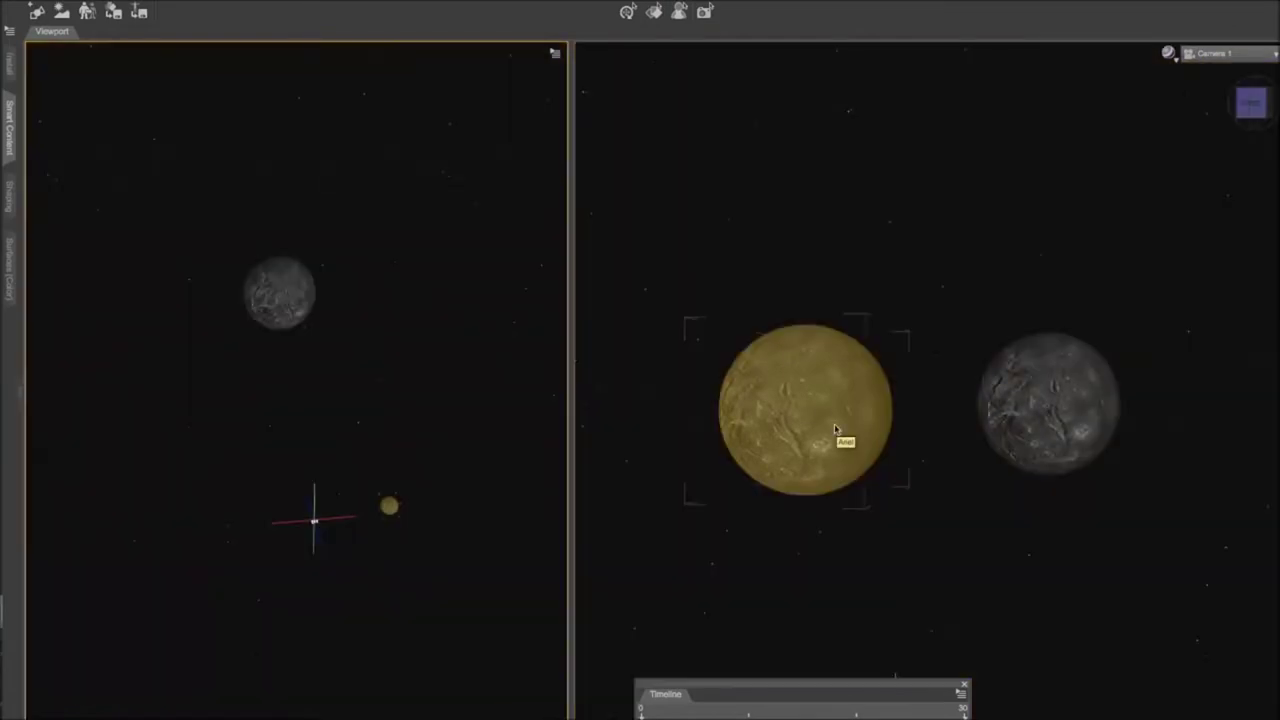
left_click(1030, 405)
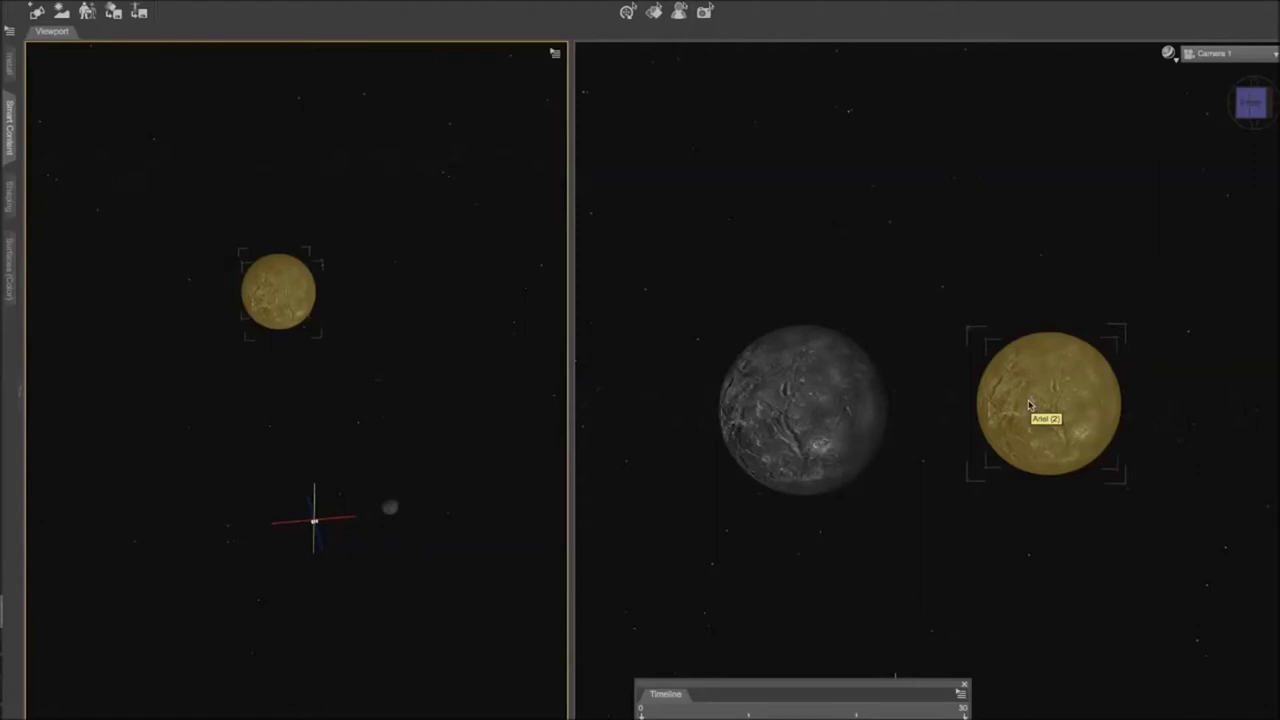
Enlarge the Camera 1 view over the neighbouring view and highlight the larger-looking Ariel sphere to compare the two moons
key("ctrl+z")
key("ctrl+shift+a")
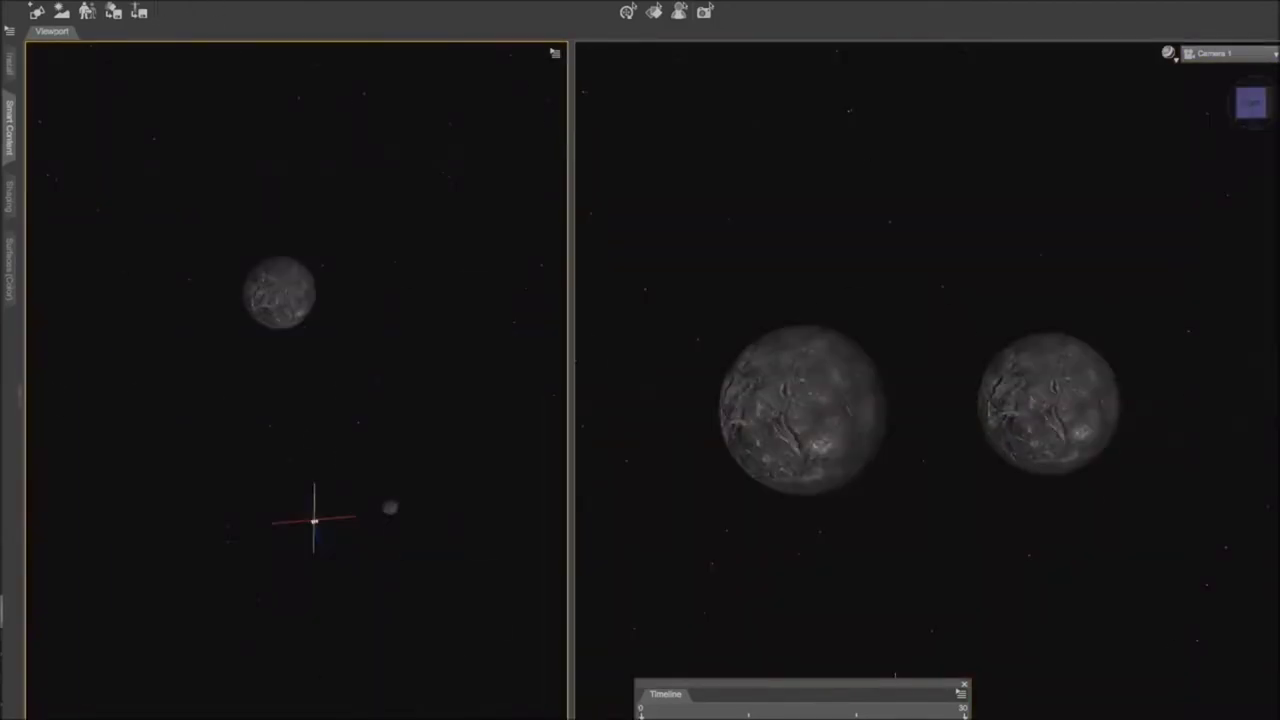
left_click_drag(571, 380, 95, 380)
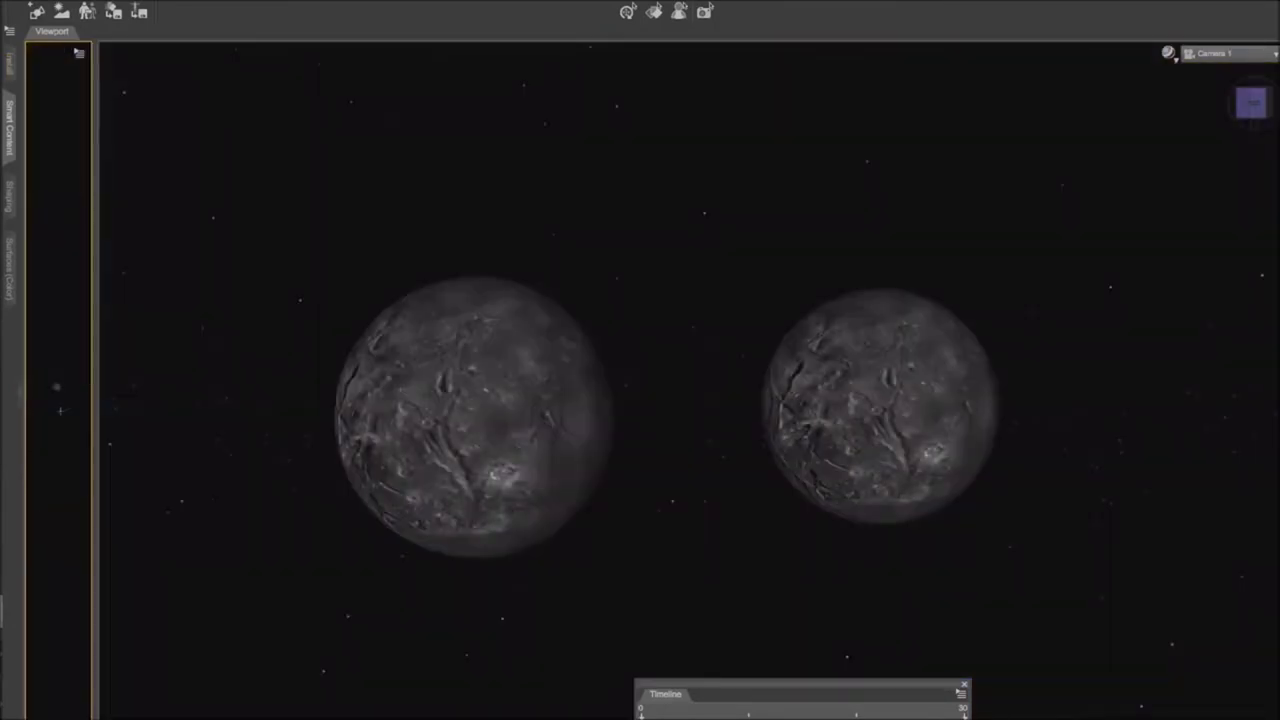
left_click(501, 444)
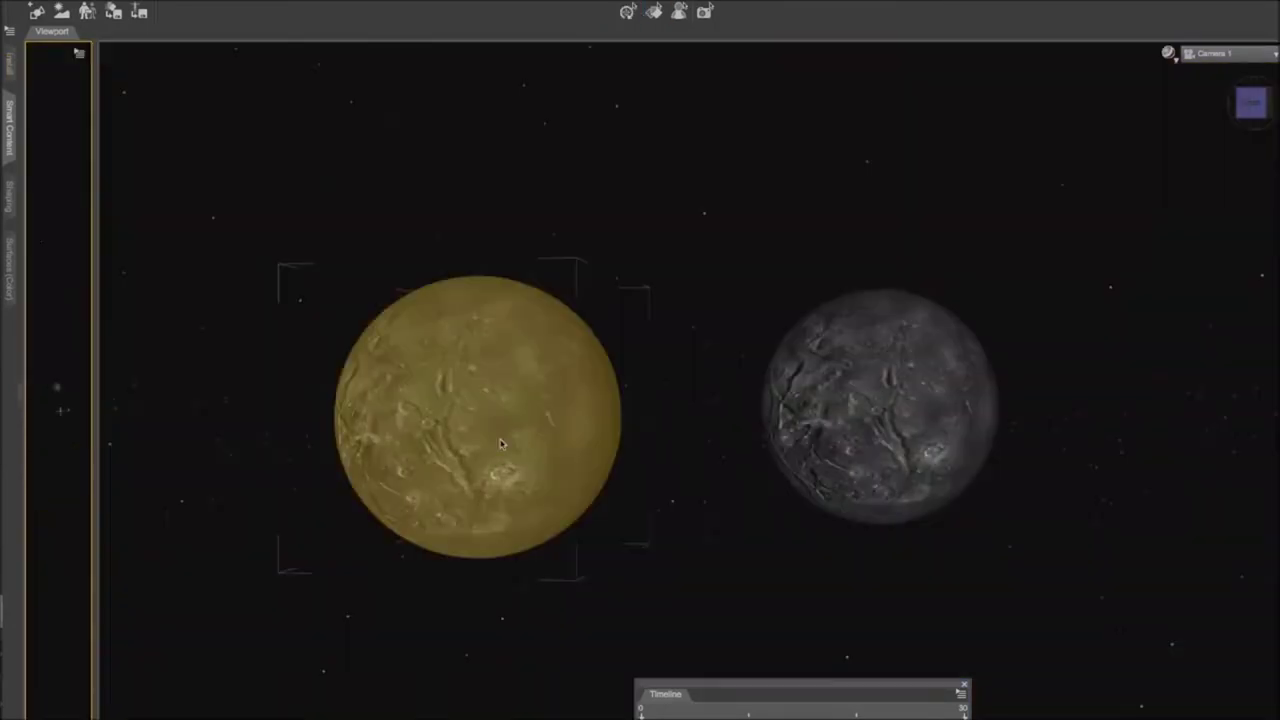
key("ctrl+shift+a")
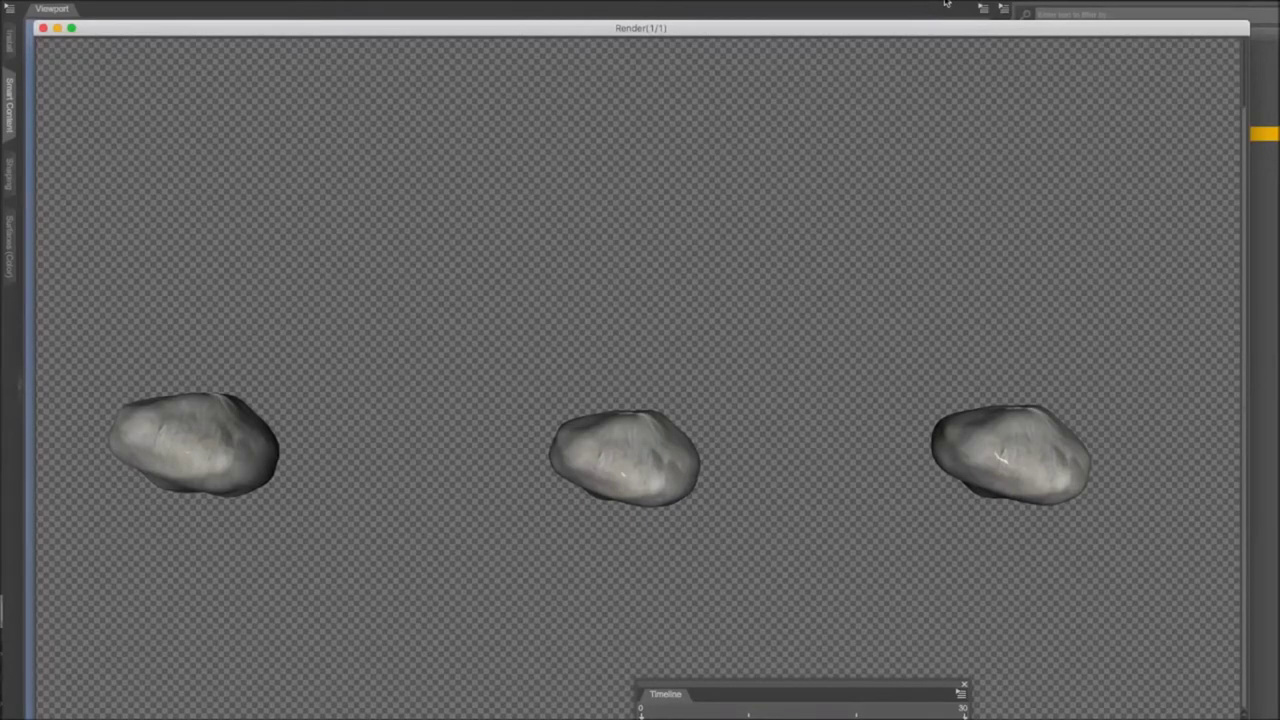
Close the render of the three rocks and pick the leftmost rock in the Camera 1 view
left_click(43, 28)
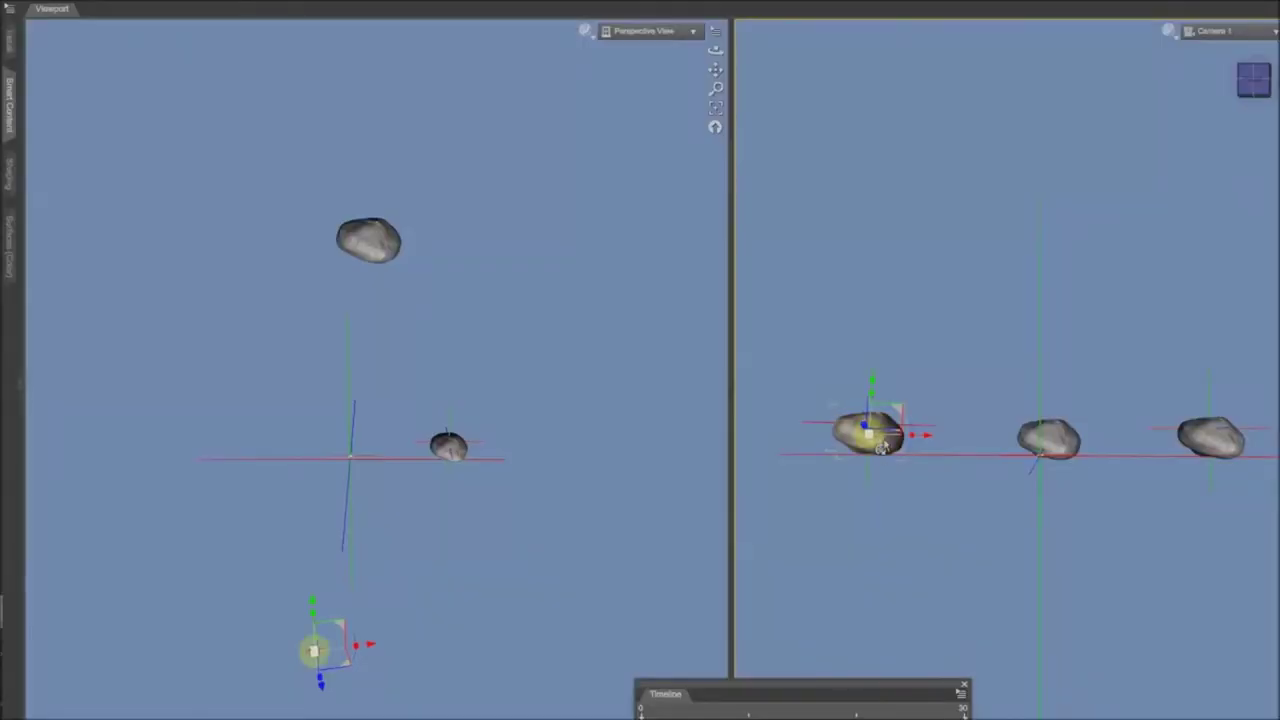
left_click(886, 472)
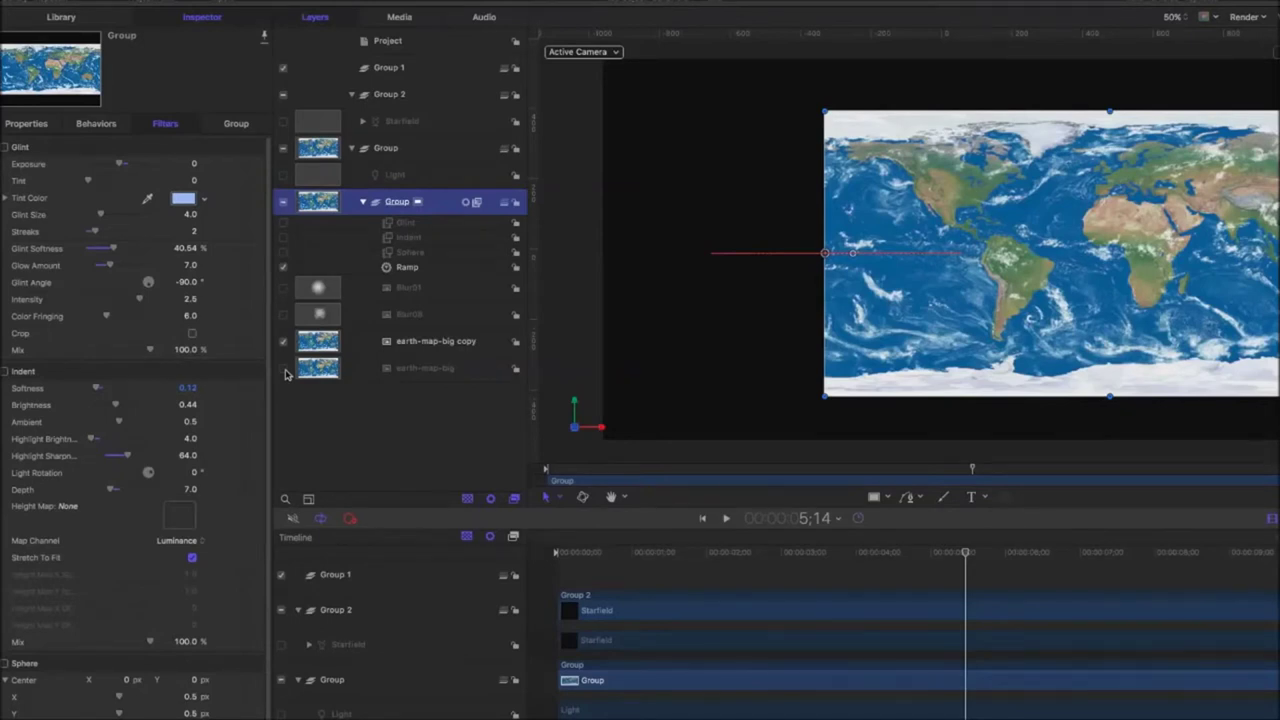
In the Motion project, enable the earth-map-big layer and the Light, and turn on the group's Glint and Indent filters
left_click(284, 369)
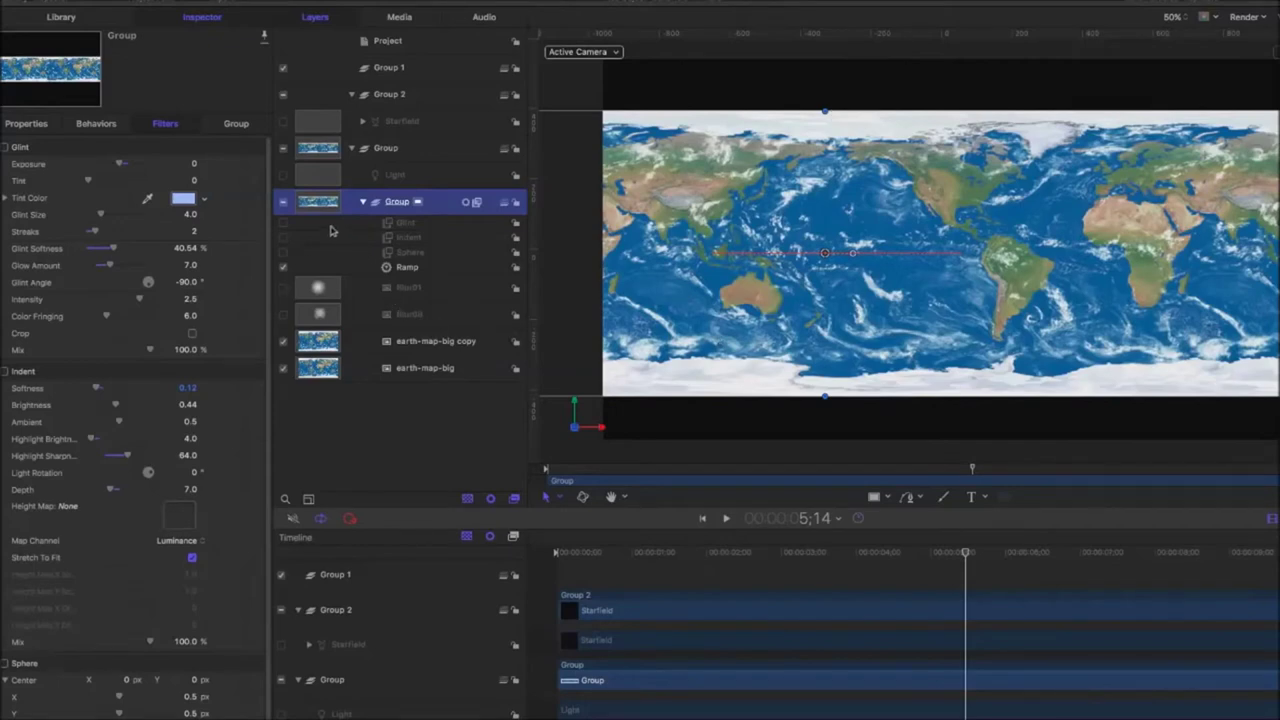
left_click(283, 175)
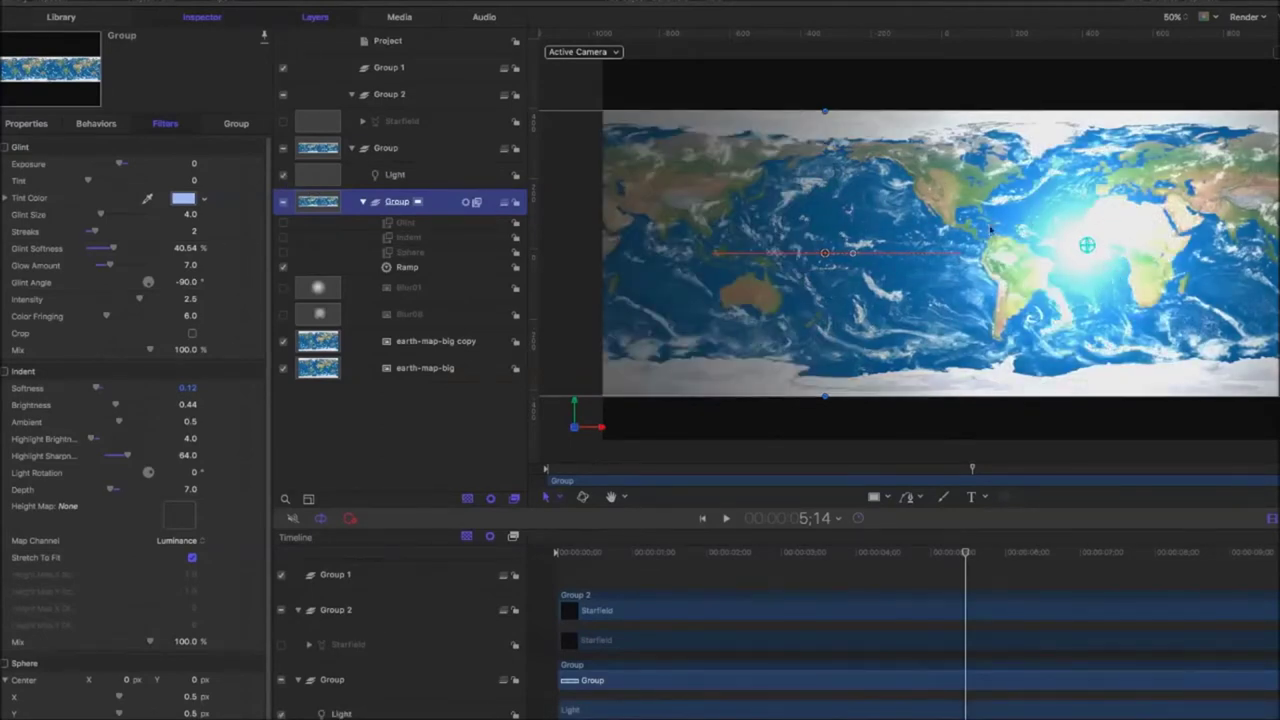
left_click(284, 222)
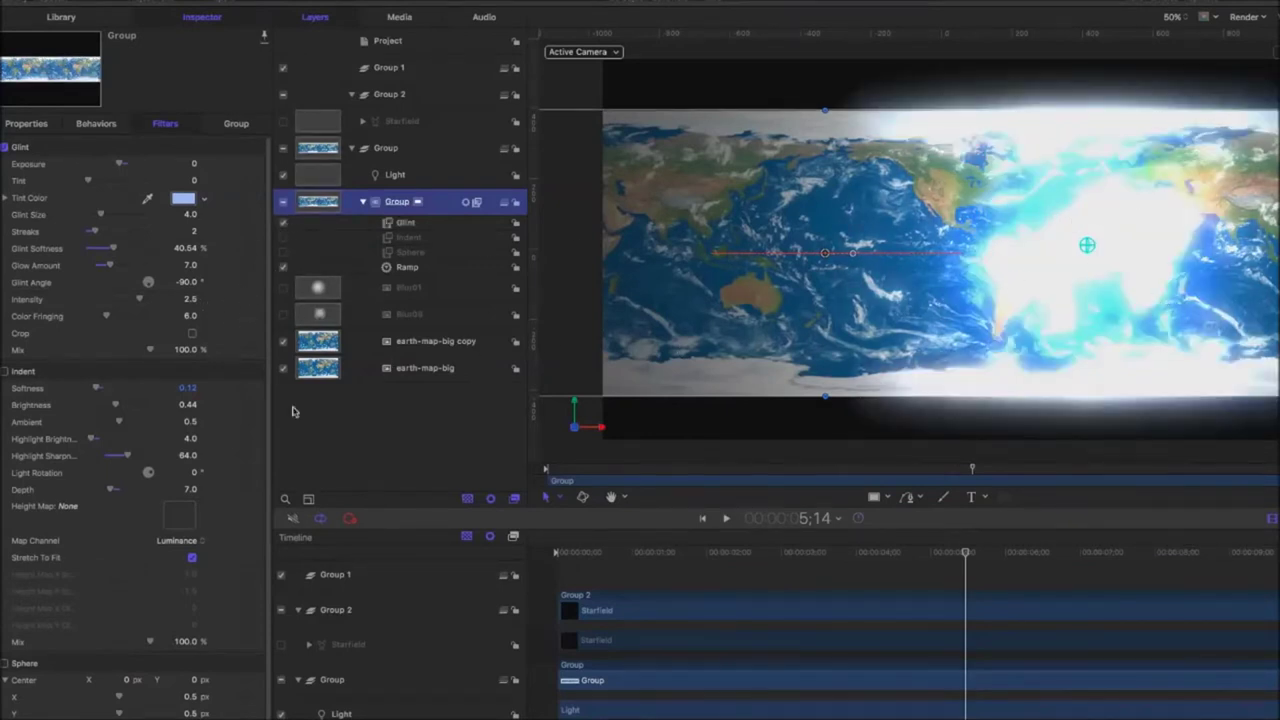
left_click(5, 371)
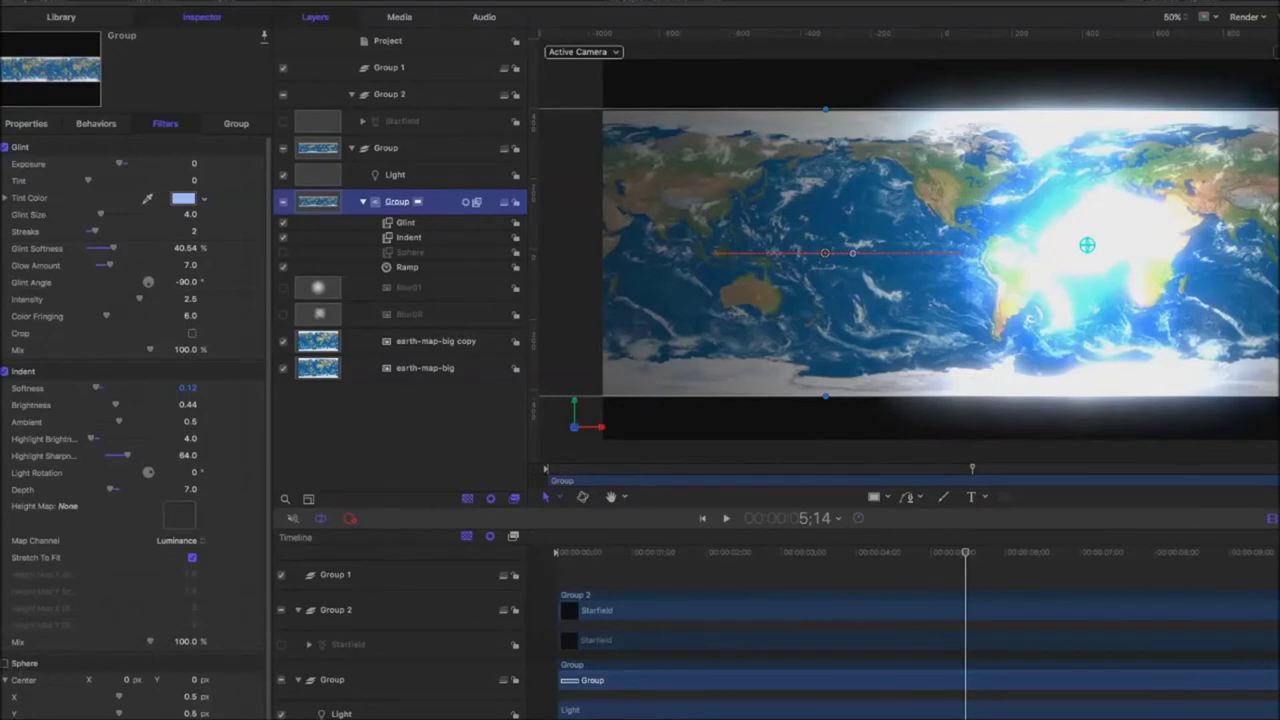
Wrap the flat Earth map into a globe with the Sphere filter and play back its rotation
left_click(5, 664)
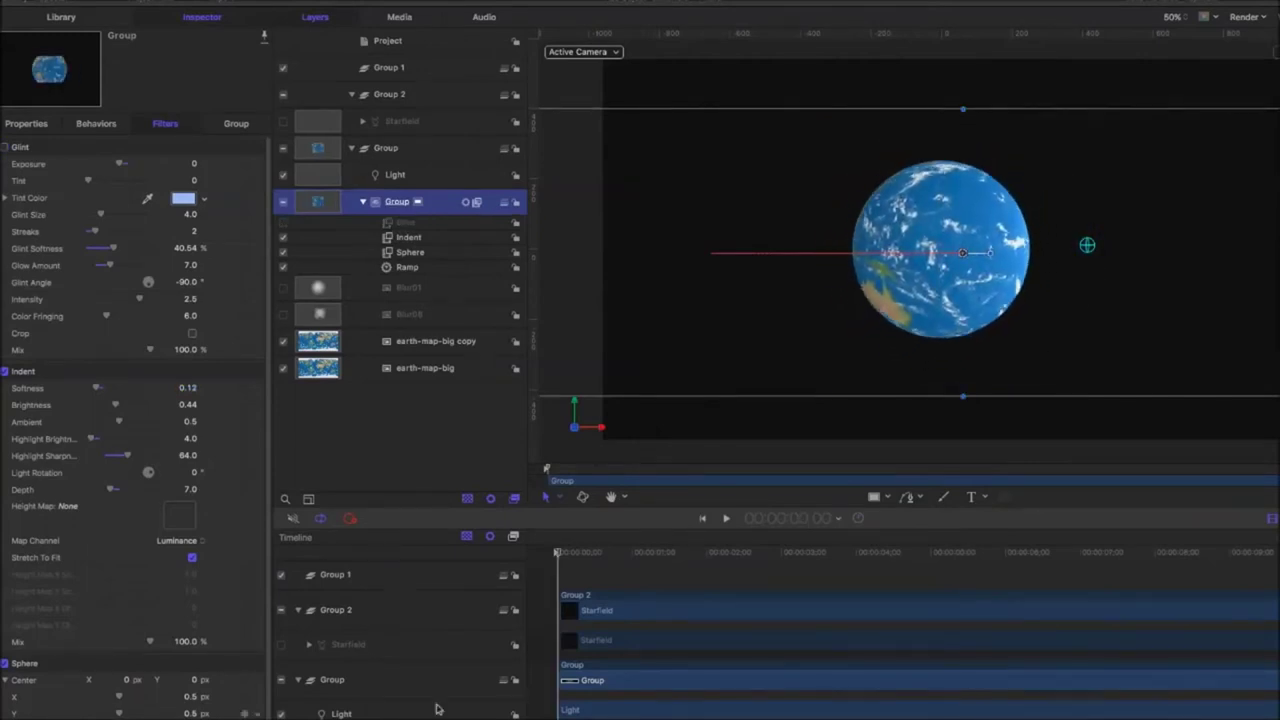
left_click(727, 519)
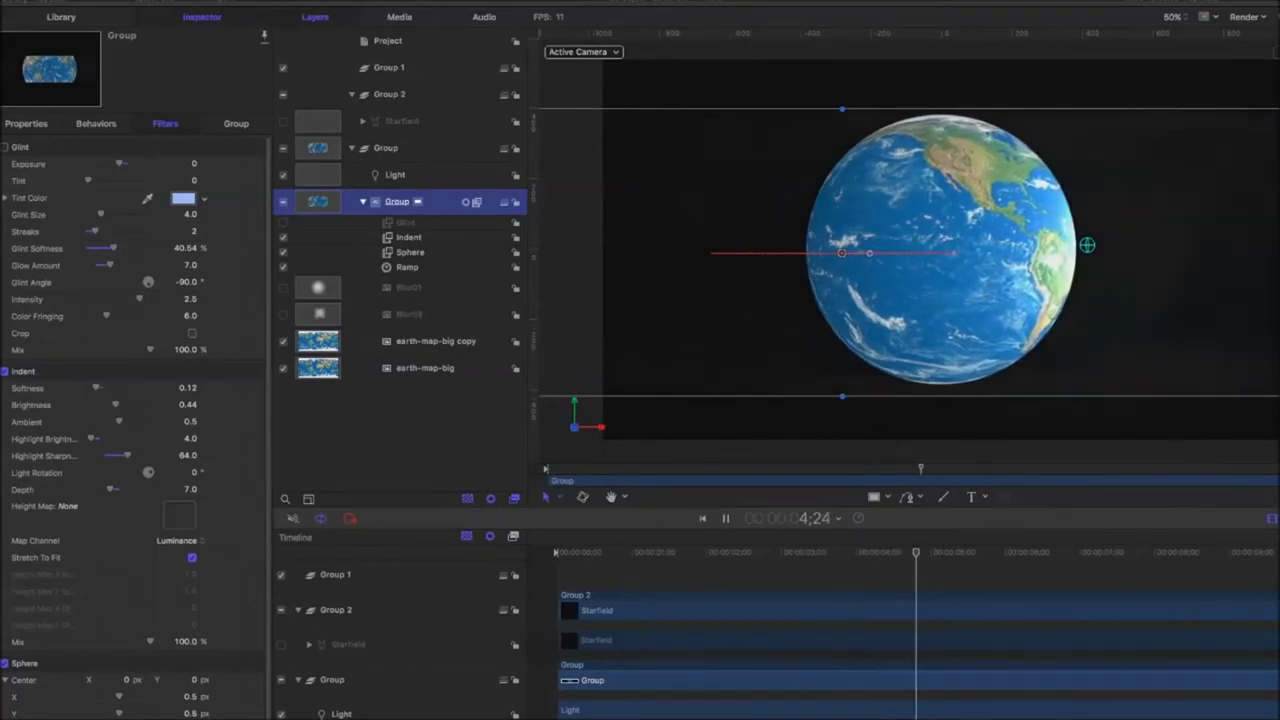
key("space")
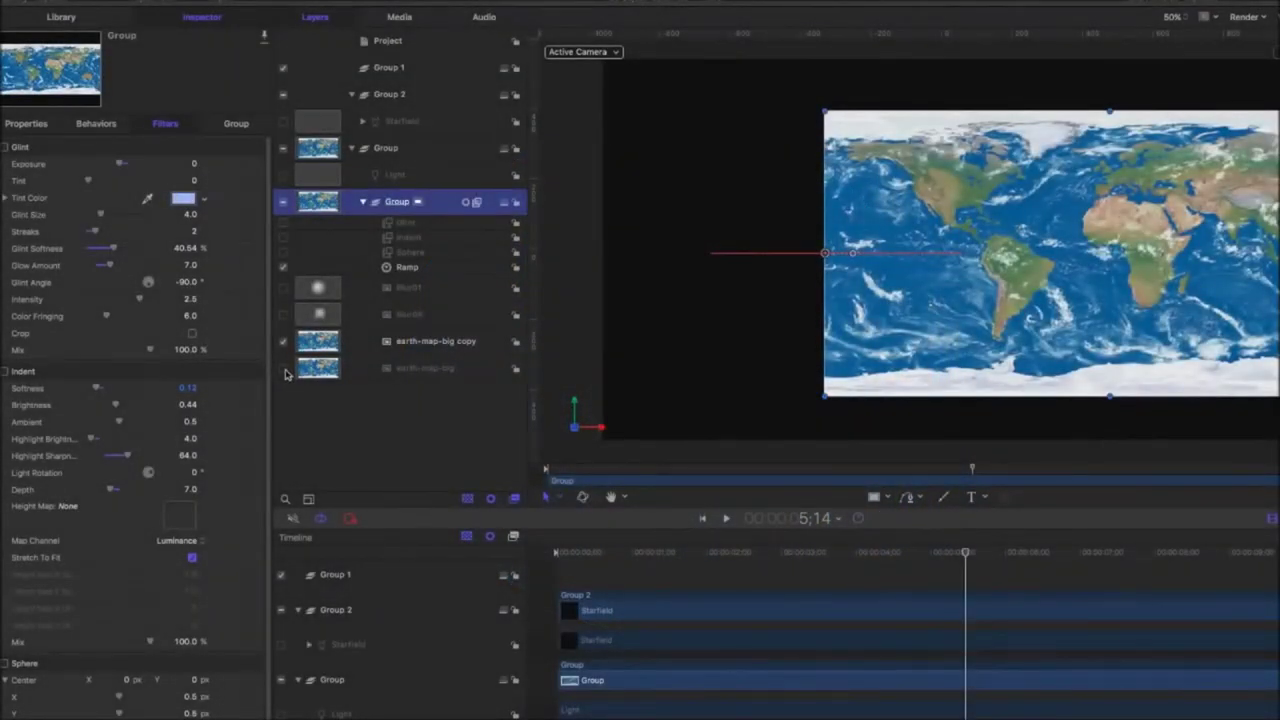
Show the earth-map-big layer beside its copy, light the map and reapply the Glint and Indent filters
left_click(284, 370)
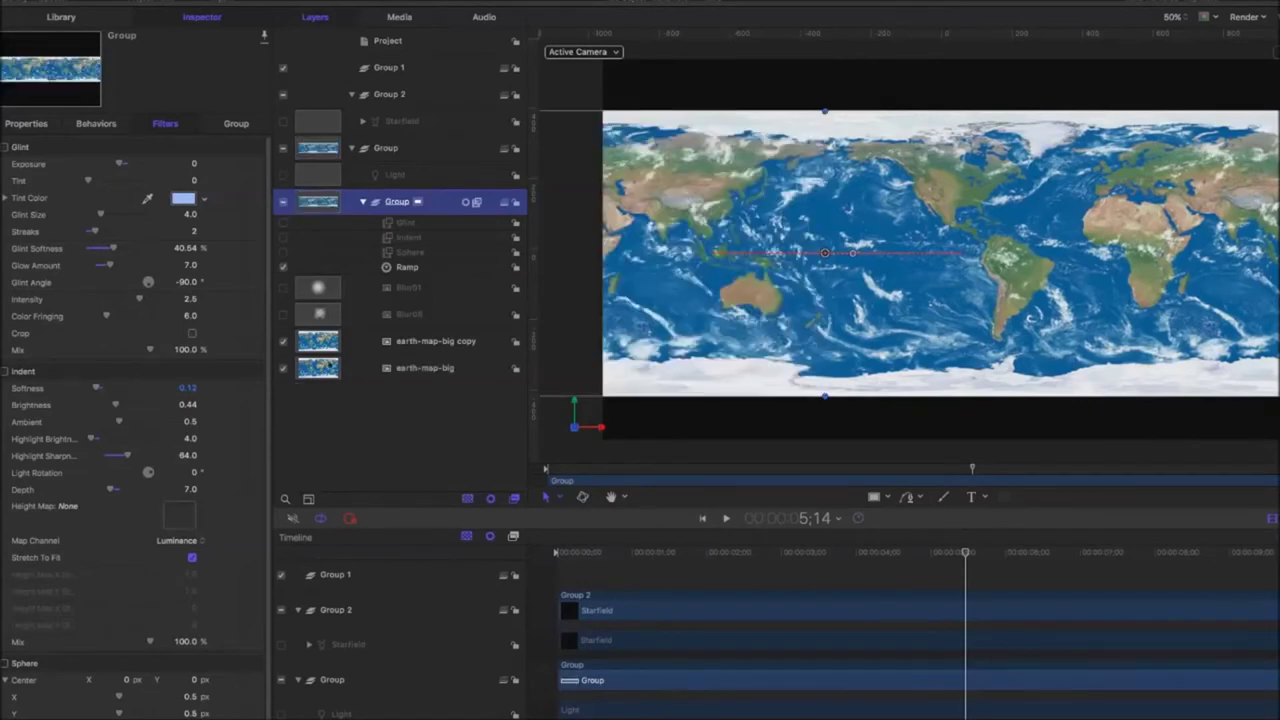
left_click(284, 175)
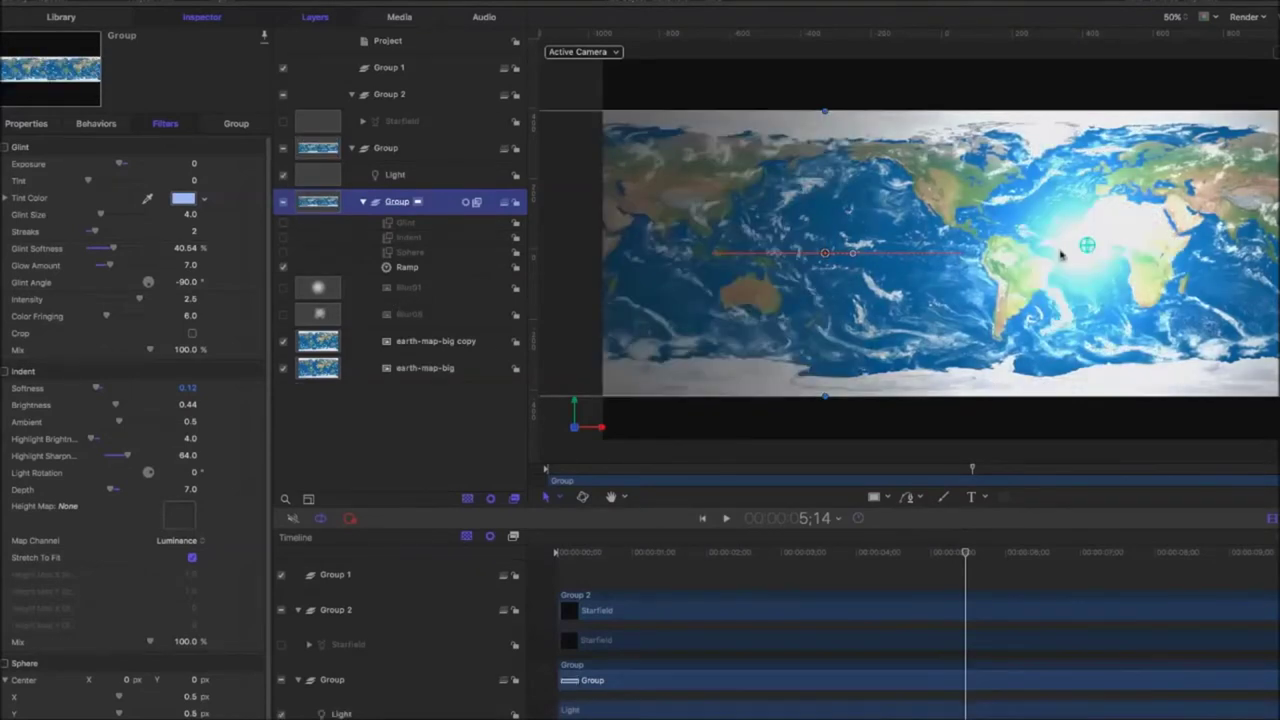
left_click(284, 222)
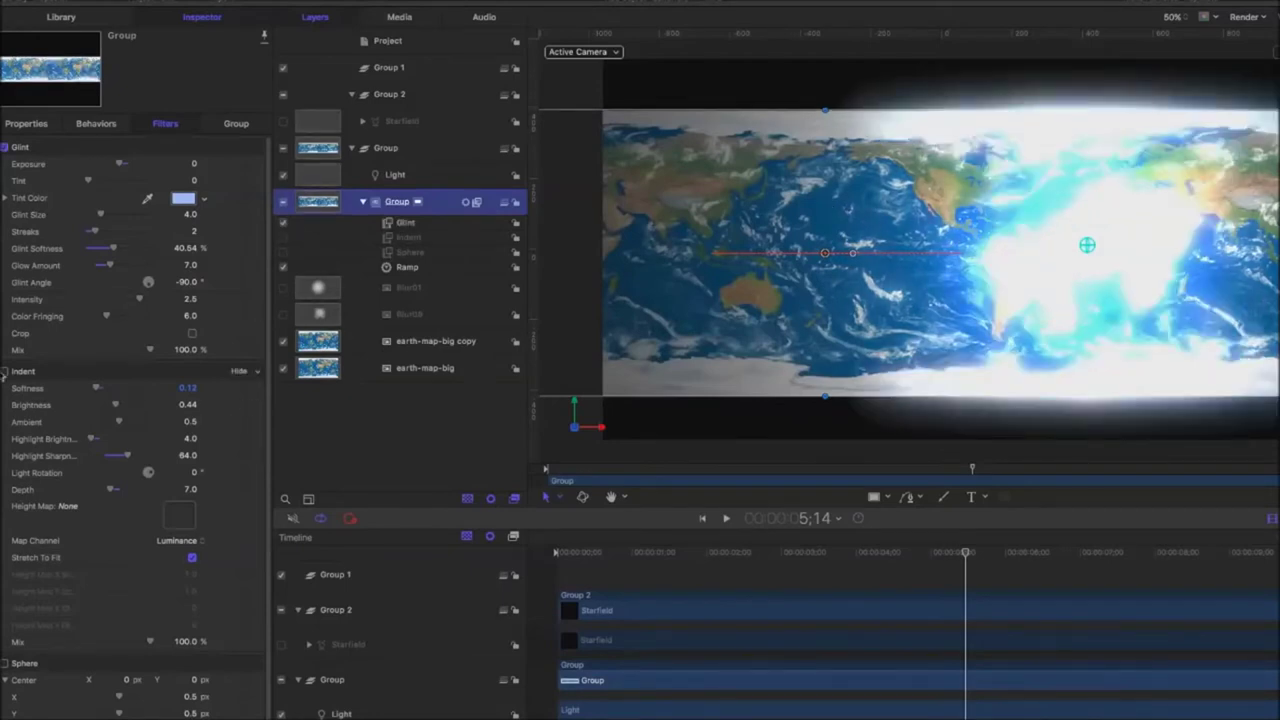
left_click(5, 371)
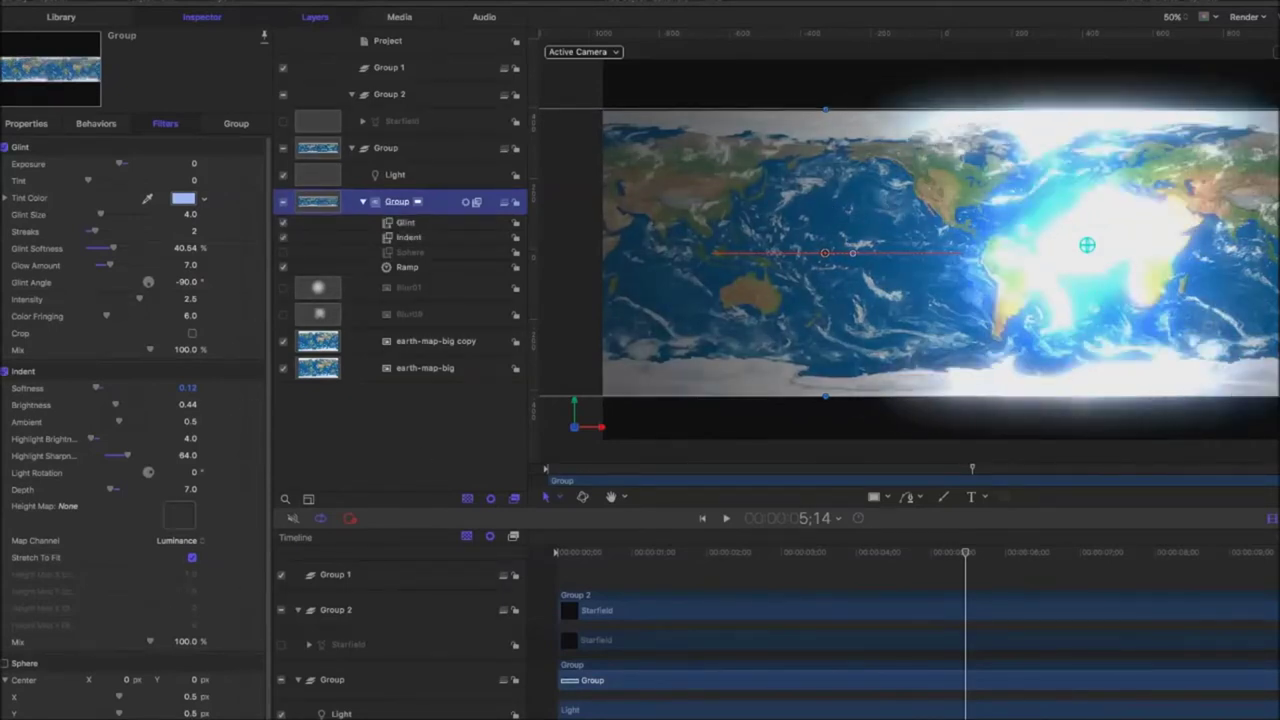
Turn on the Sphere filter and shrink its effect until the Earth map forms a complete globe within the frame
left_click(5, 663)
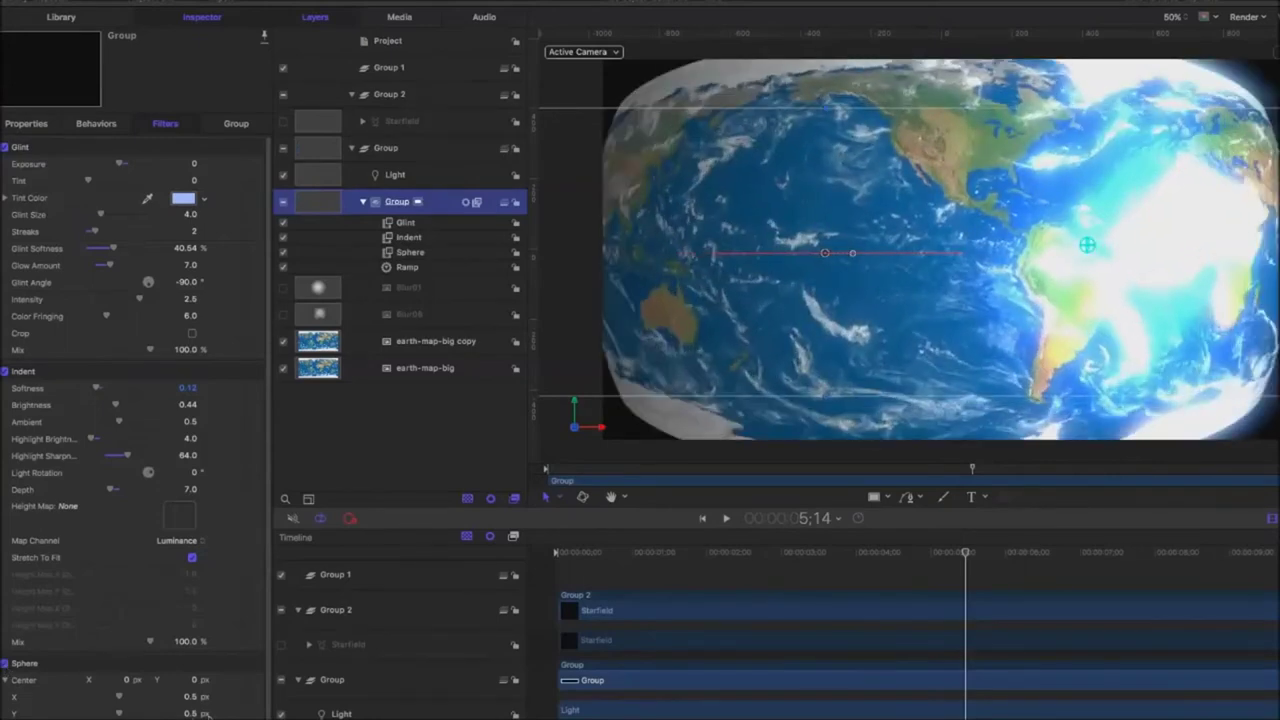
left_click_drag(149, 713, 113, 712)
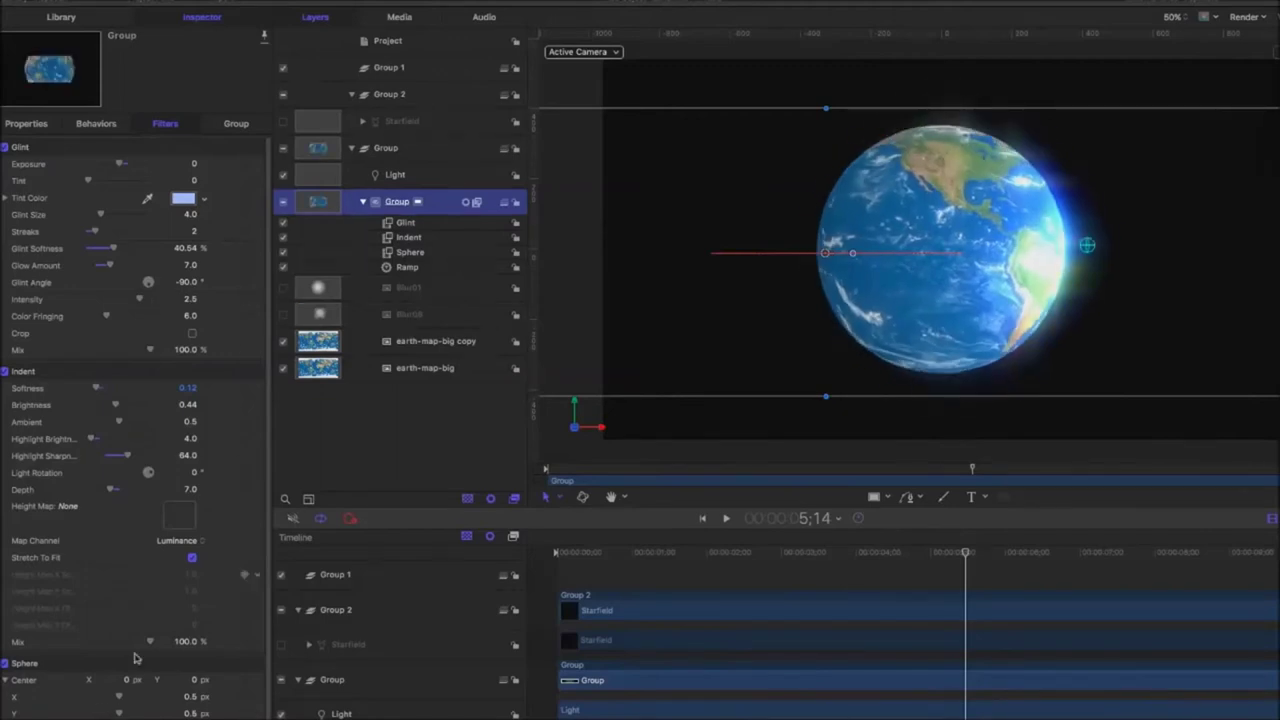
left_click(5, 663)
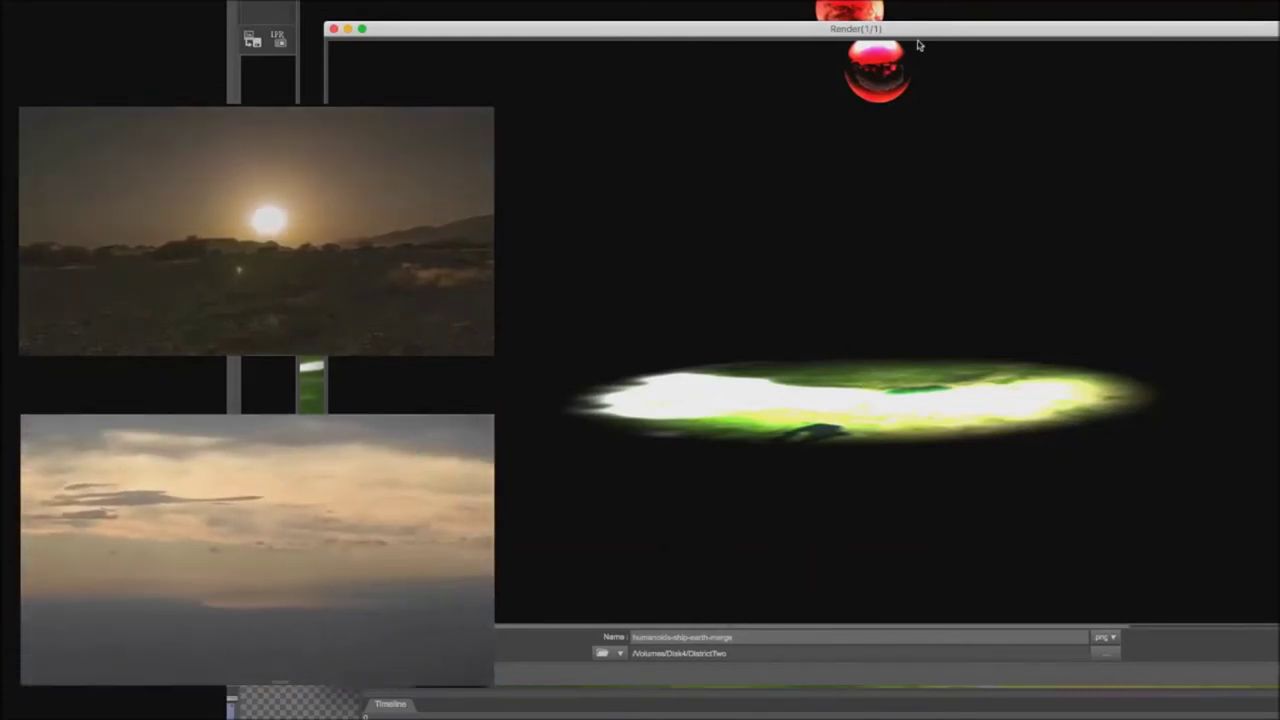
Switch to DAZ Studio and move the overlapping render windows aside to compare the renders of the red sphere above the ground
left_click_drag(918, 45, 838, 137)
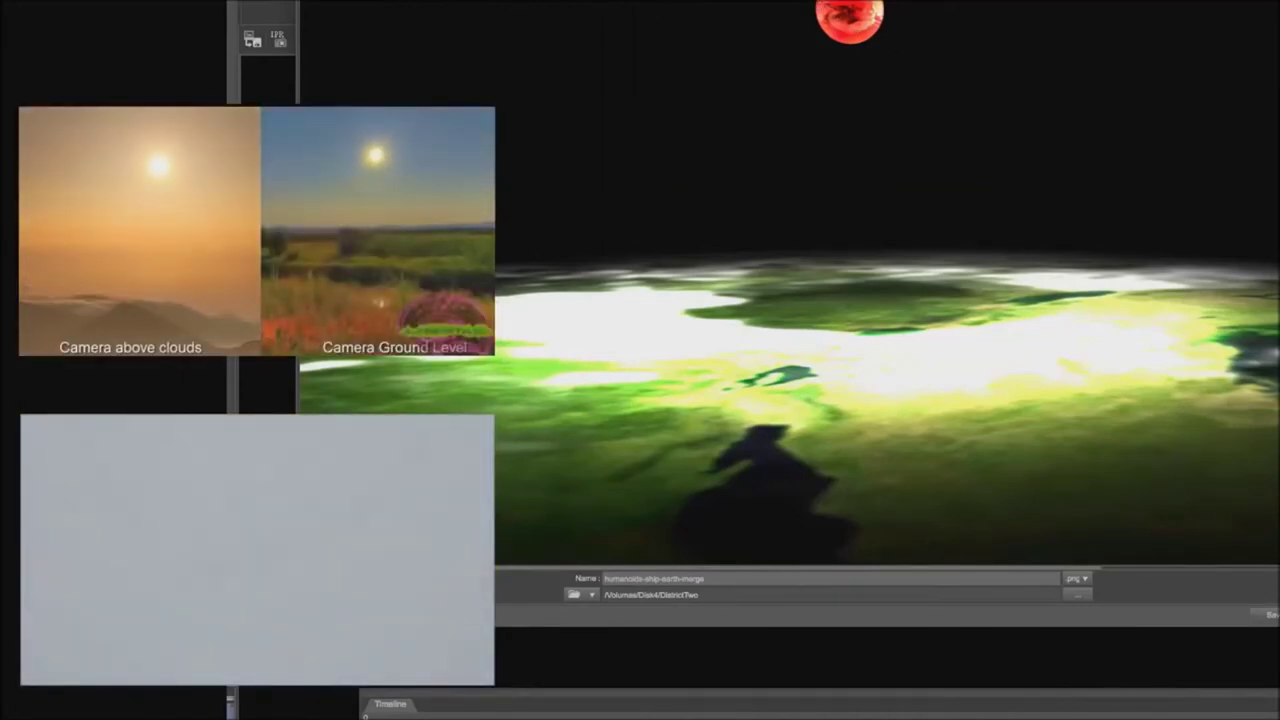
left_click_drag(871, 0, 1058, 225)
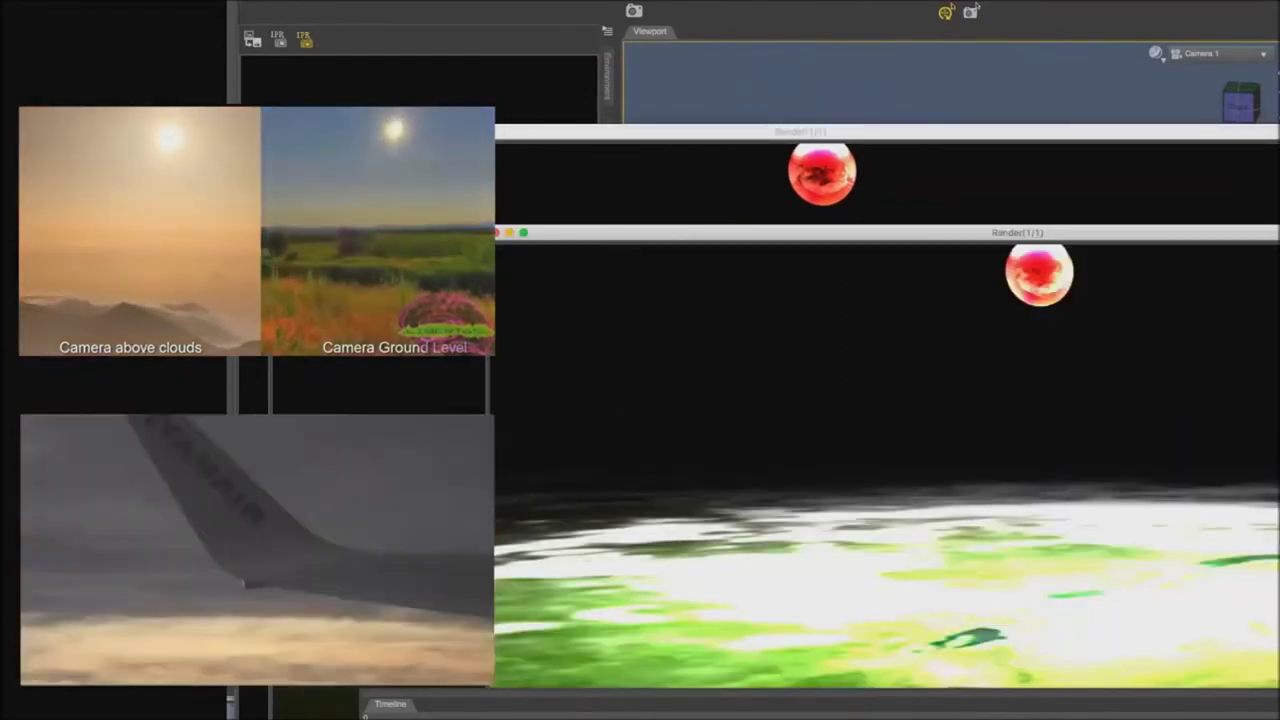